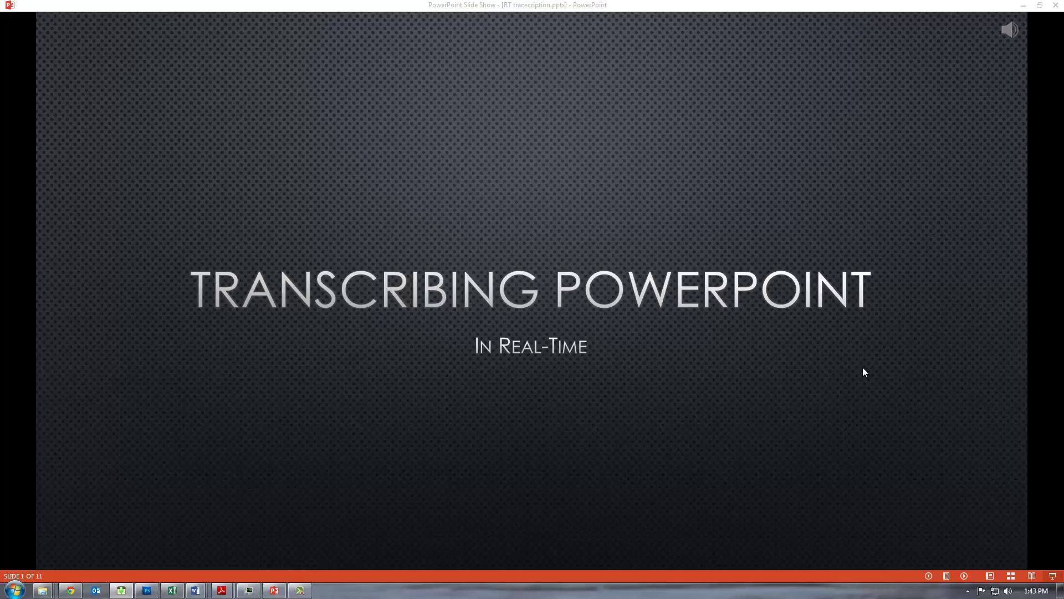
Advance the slide show from the title slide through Why Transcribe? to slide 3
click(863, 367)
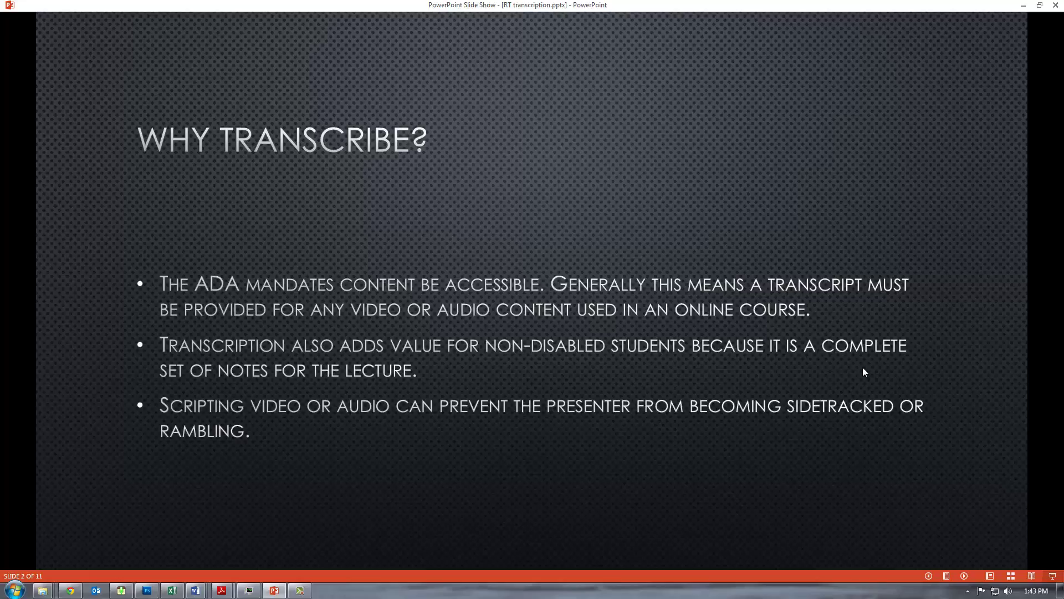
click(863, 371)
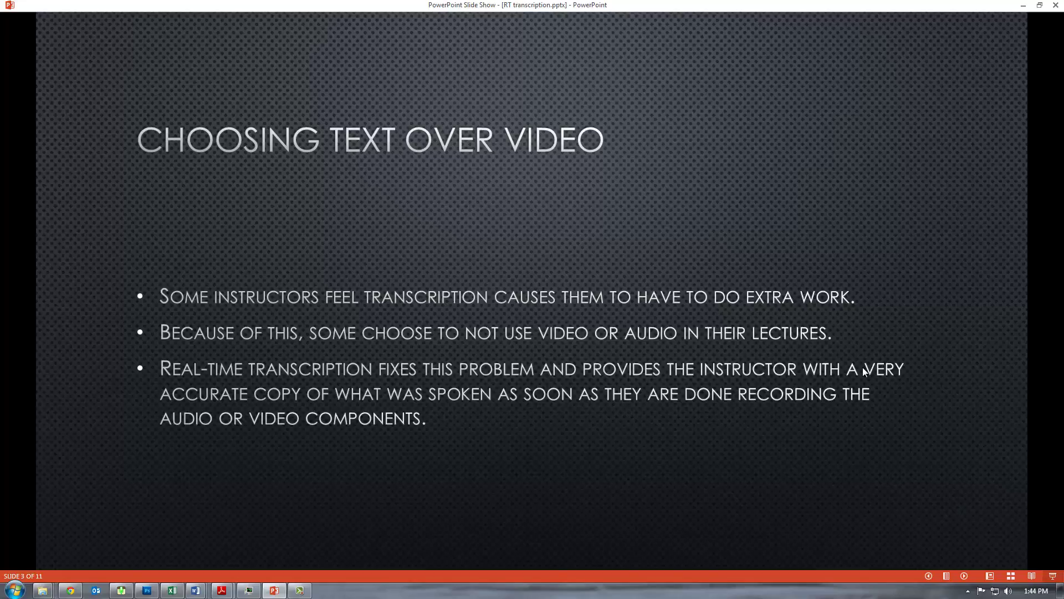
Advance the talk through Tools Needed to the Recording Process slide
click(864, 371)
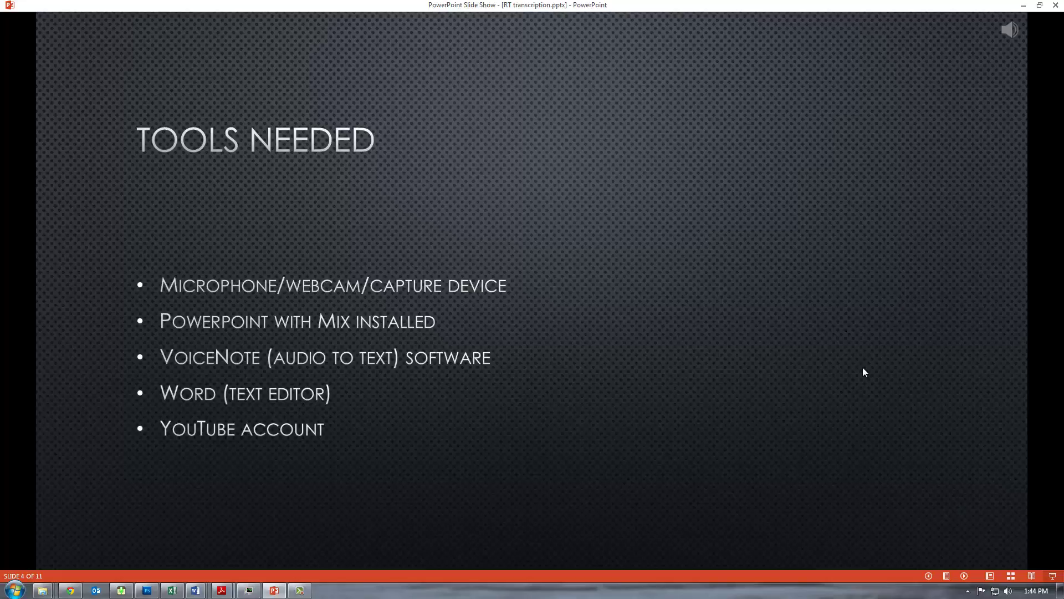
click(864, 368)
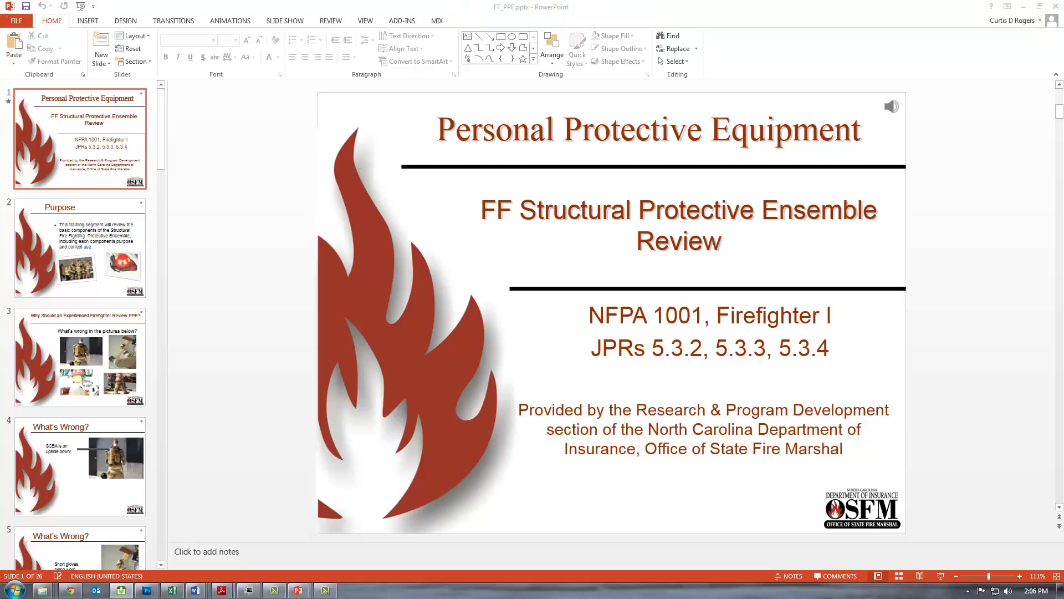
Drag the VoiceNote speech-to-text window aside and start dictating into an empty note
drag(1059, 88, 509, 62)
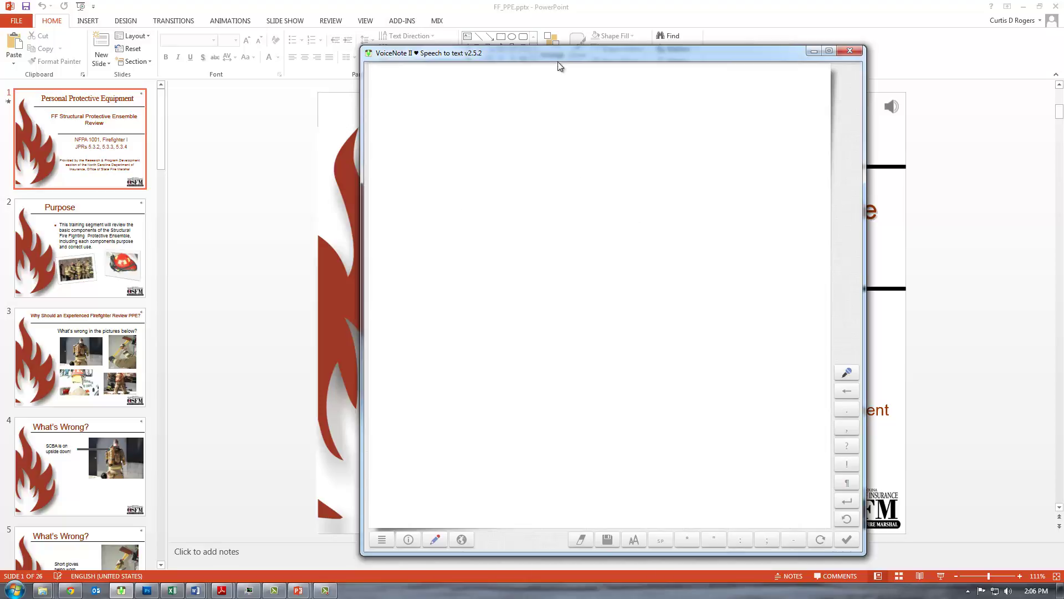
drag(558, 55, 1062, 89)
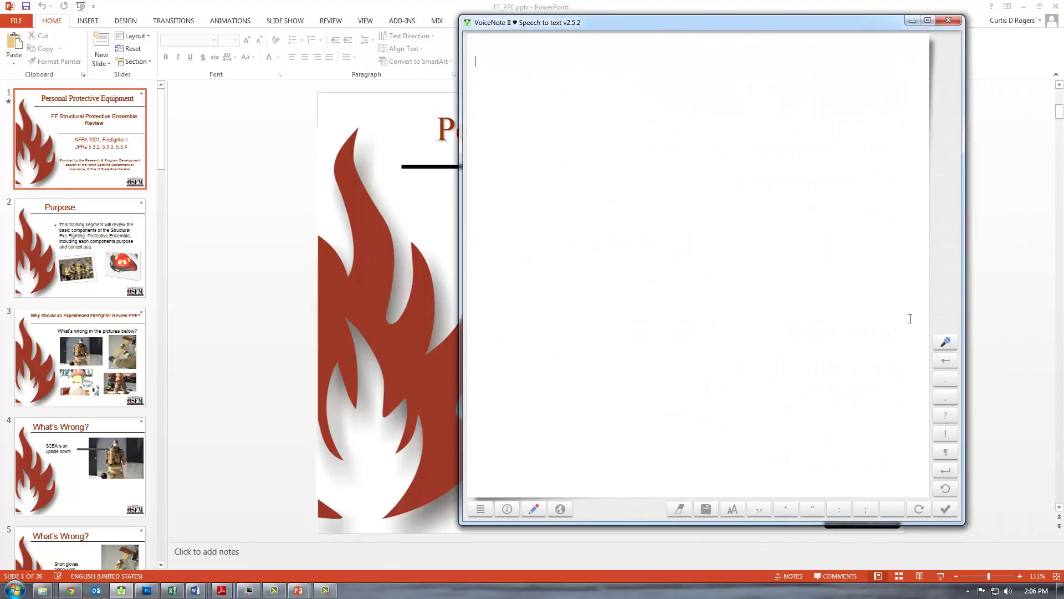
click(946, 343)
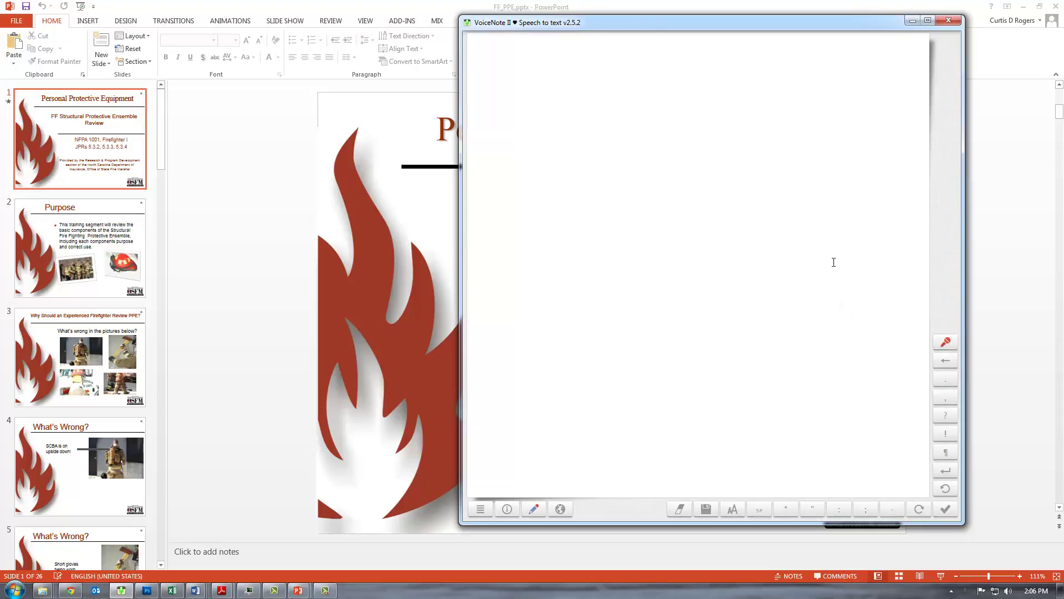
click(727, 479)
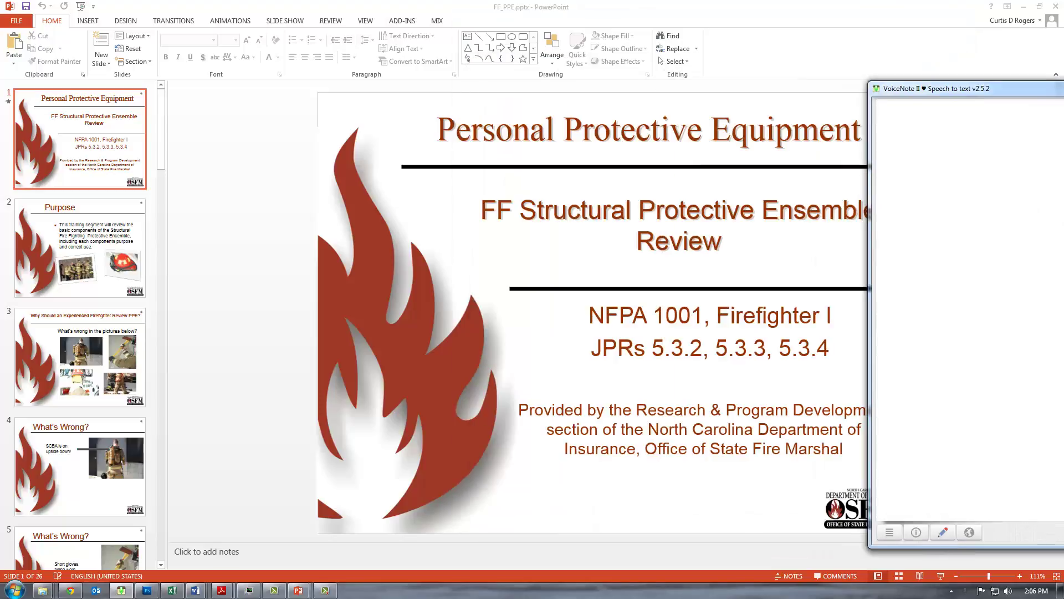
Start a MIX Slide Recording with narration on the FF_PPE title slide
click(438, 21)
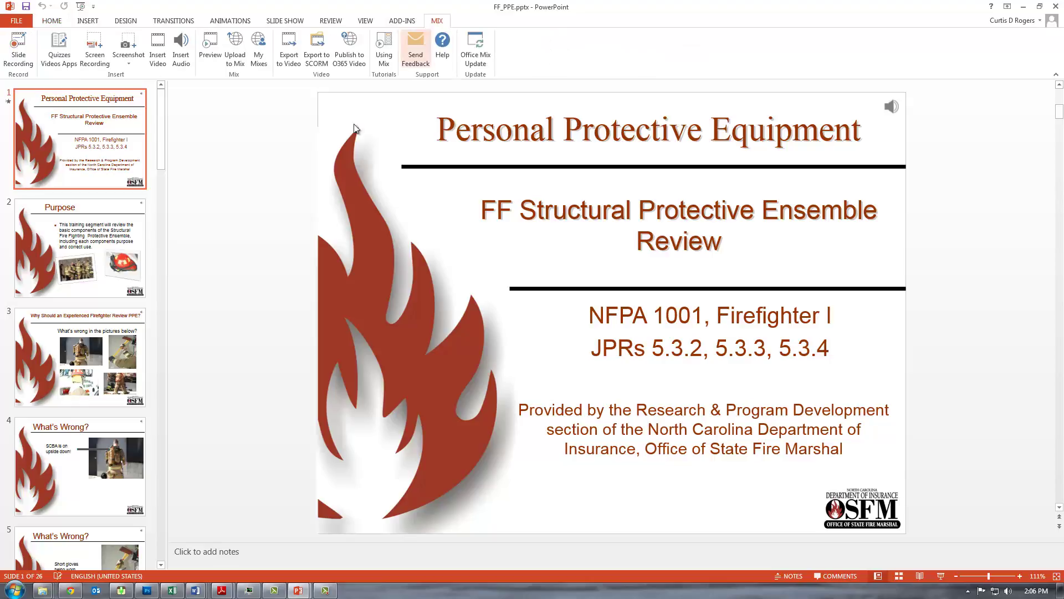
click(15, 53)
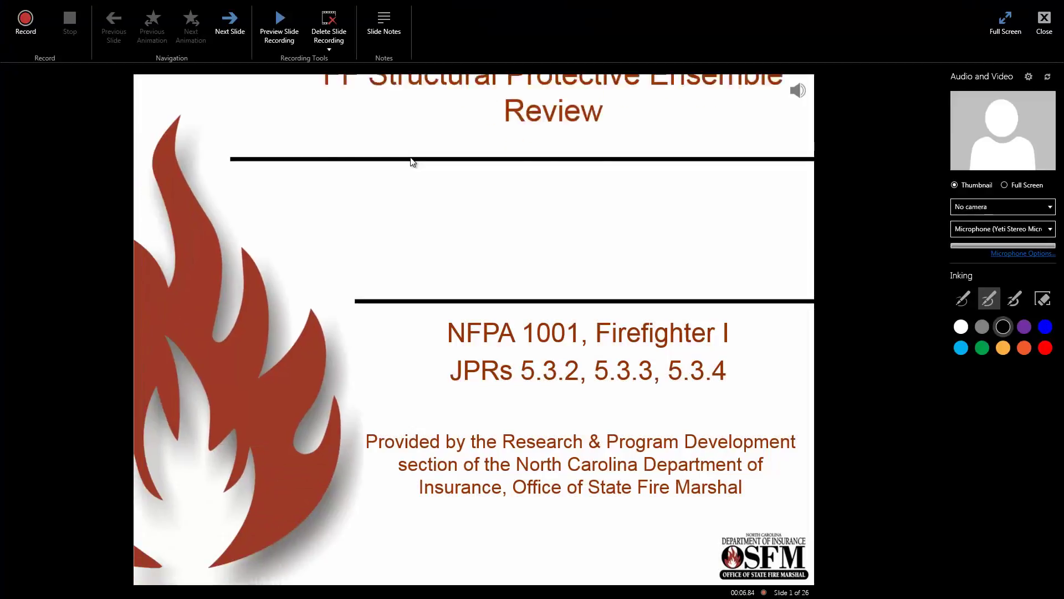
click(25, 18)
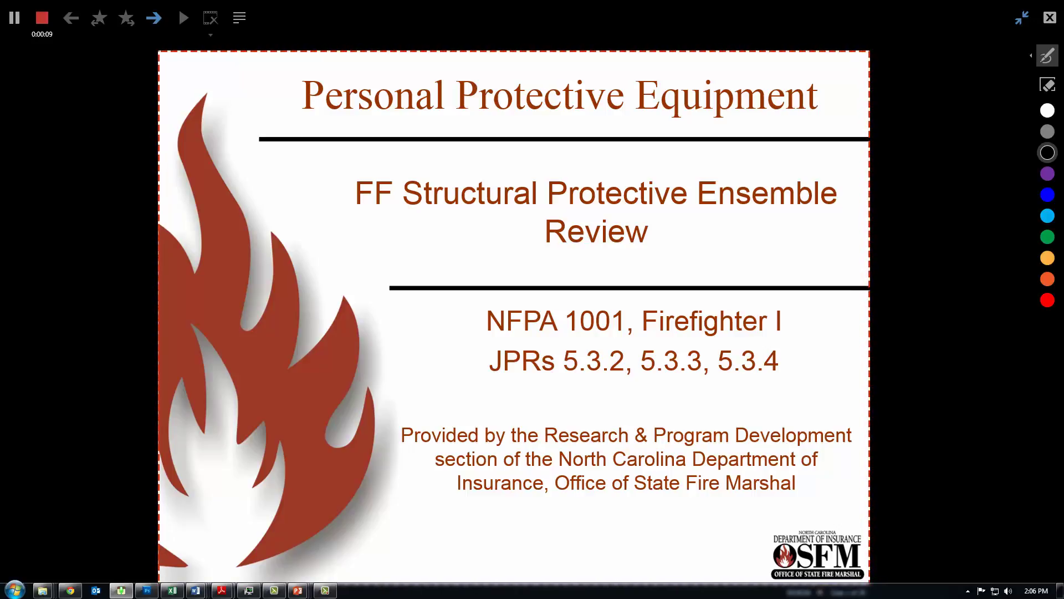
Save the dictated VoiceNote text as a note named 'Note PPE 1' and minimise VoiceNote
key(alt+Tab)
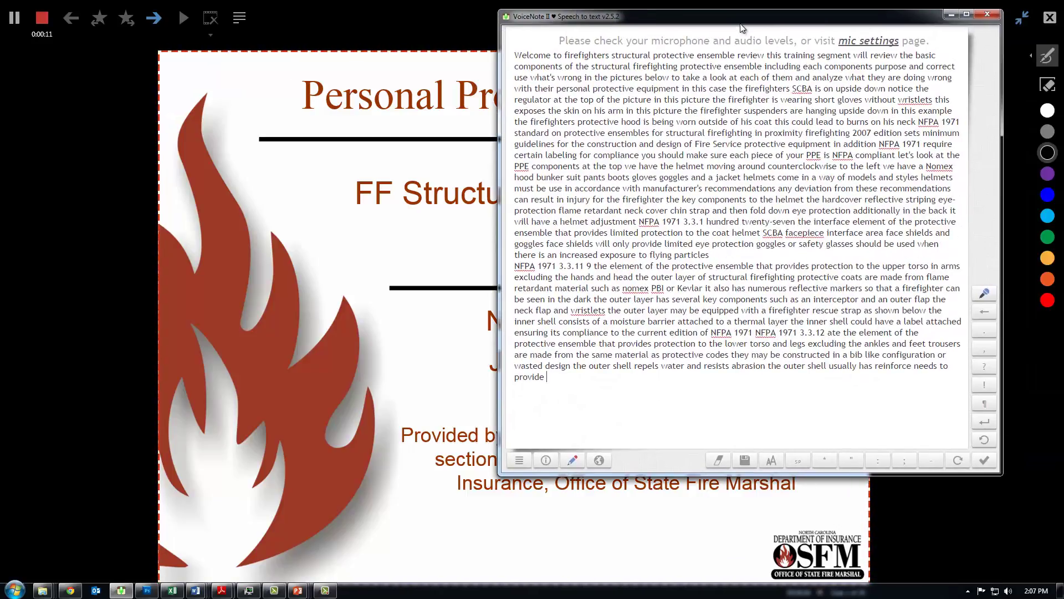
drag(648, 380, 438, 22)
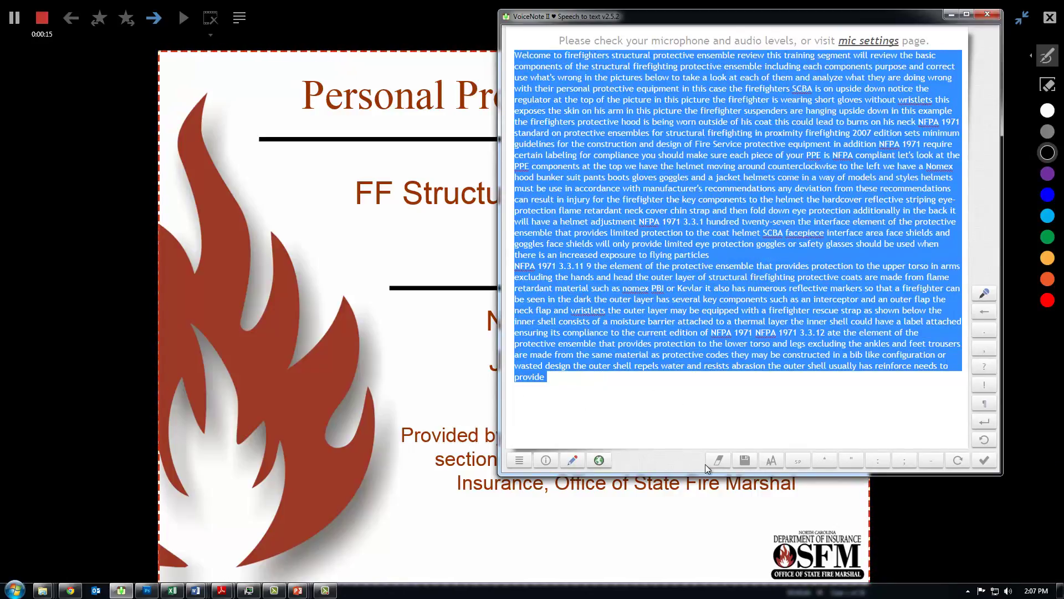
click(744, 461)
click(745, 461)
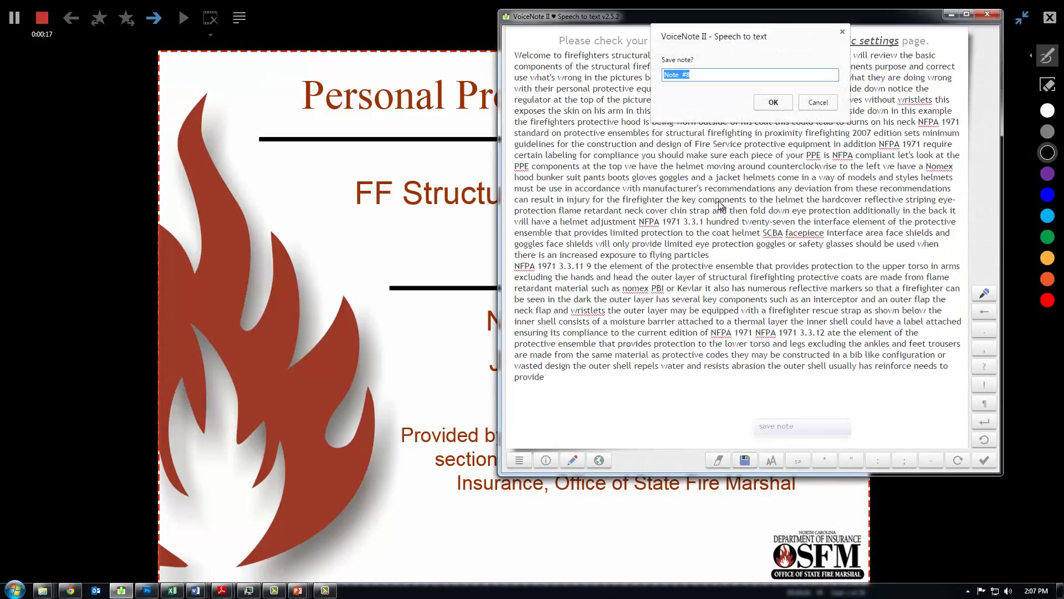
text(Note PPE 1)
click(774, 102)
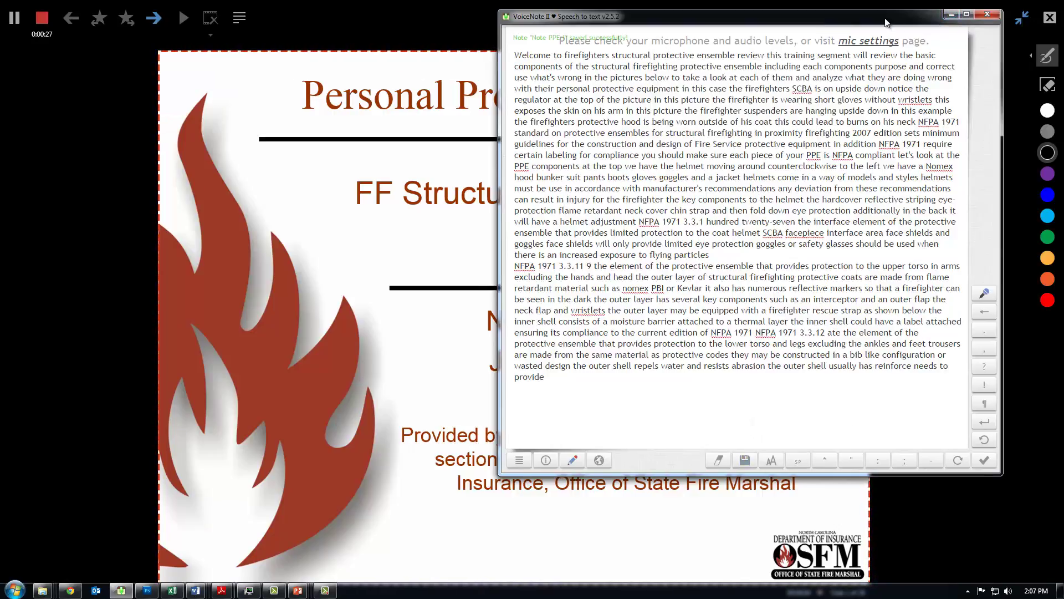
click(987, 15)
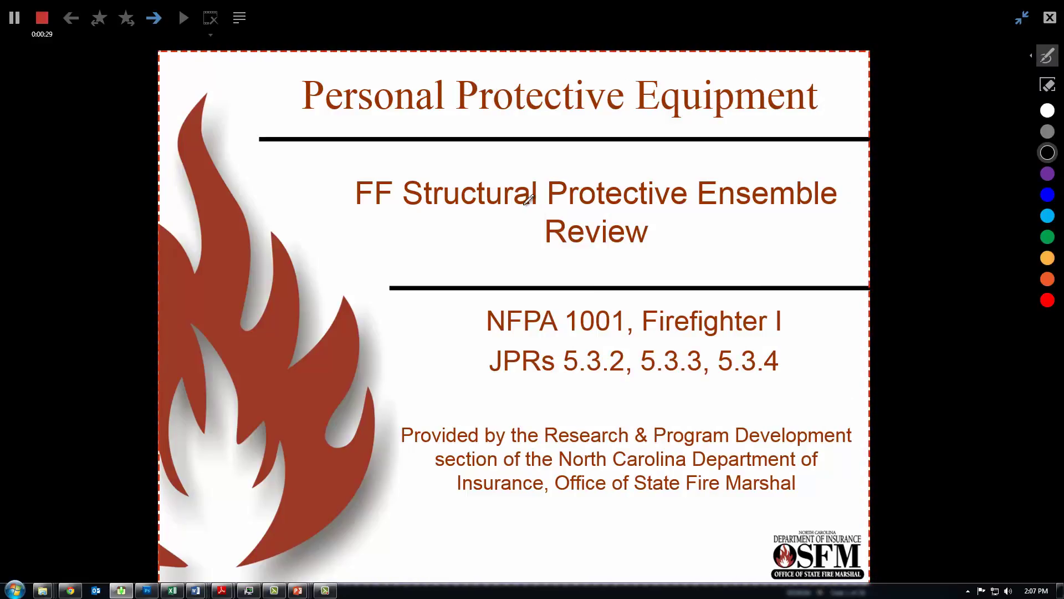
Stop recording, skip overwriting slide 1's existing recording, and move to slide 7
click(34, 24)
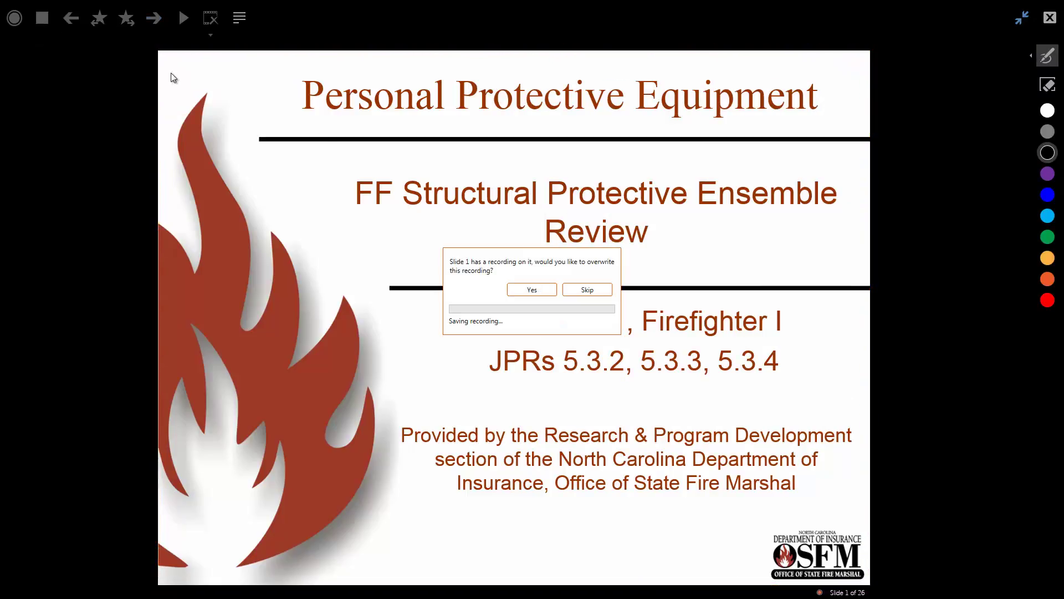
click(578, 294)
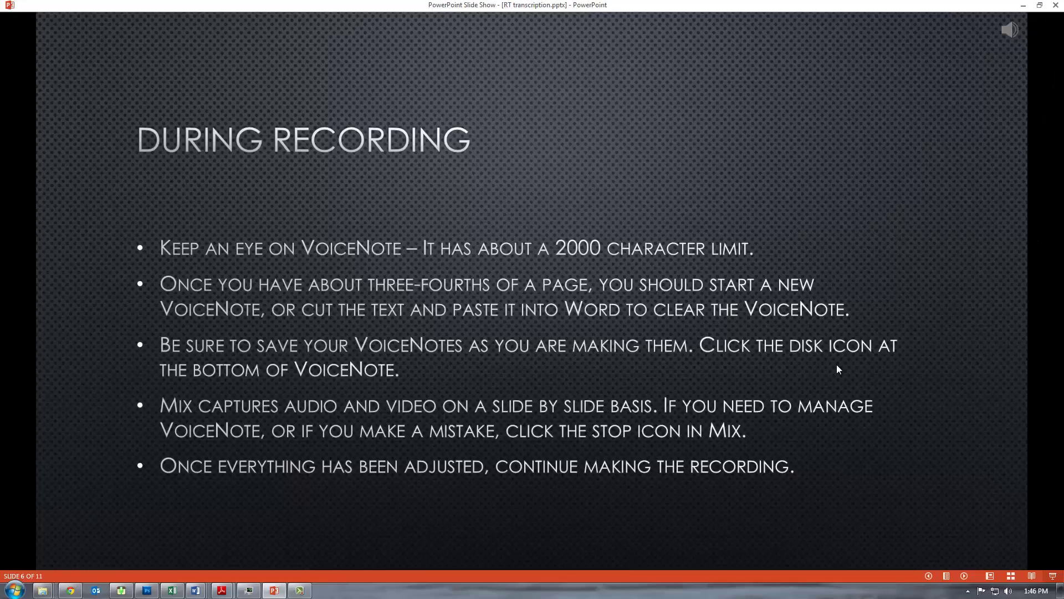
key(Right)
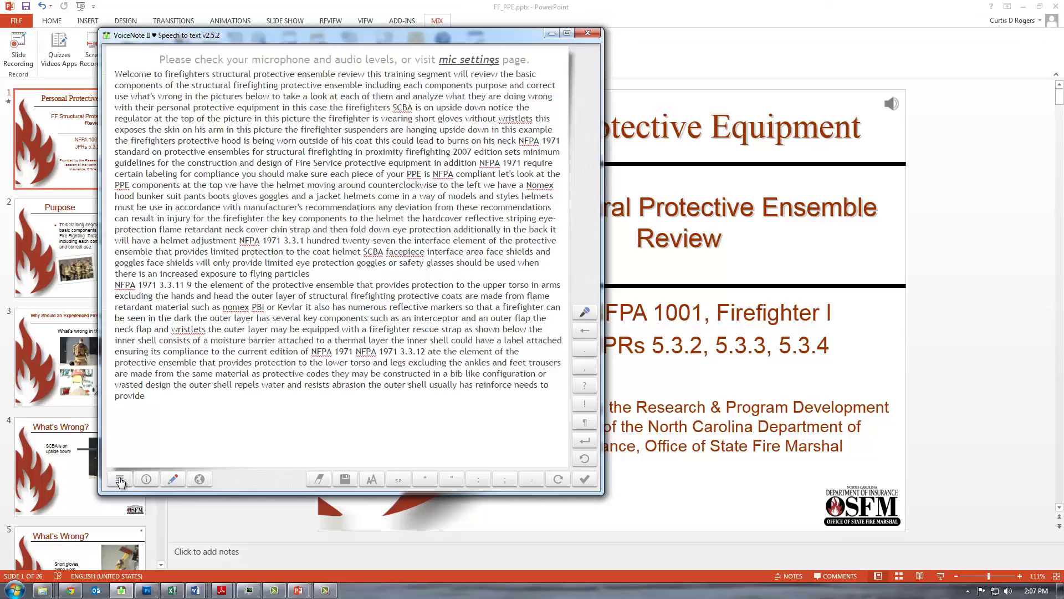
Copy the Note PPE 1 transcript from VoiceNote's My Notes into FF PPE.docx
click(121, 480)
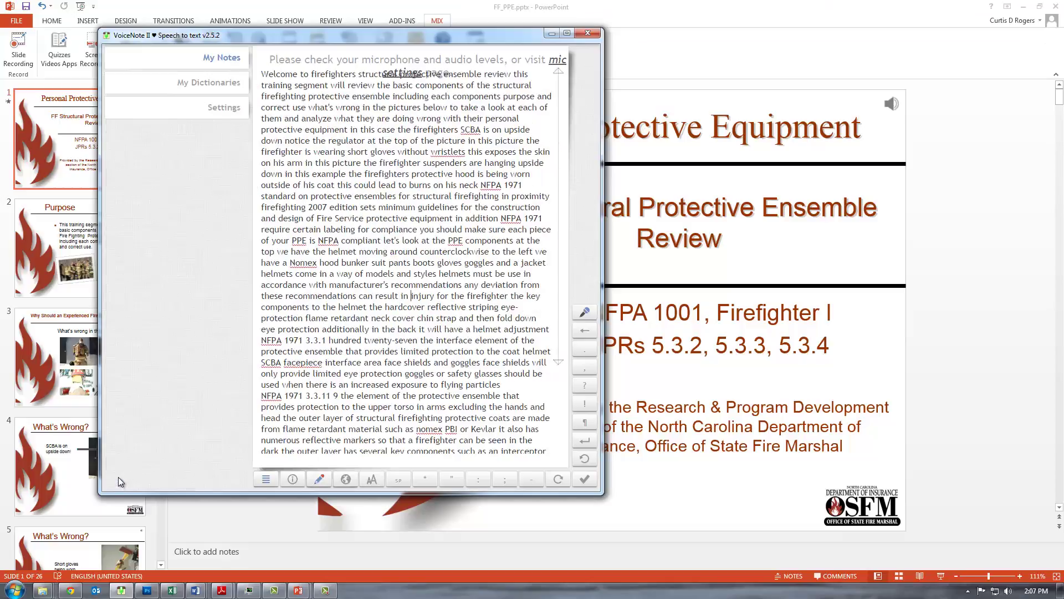
click(210, 66)
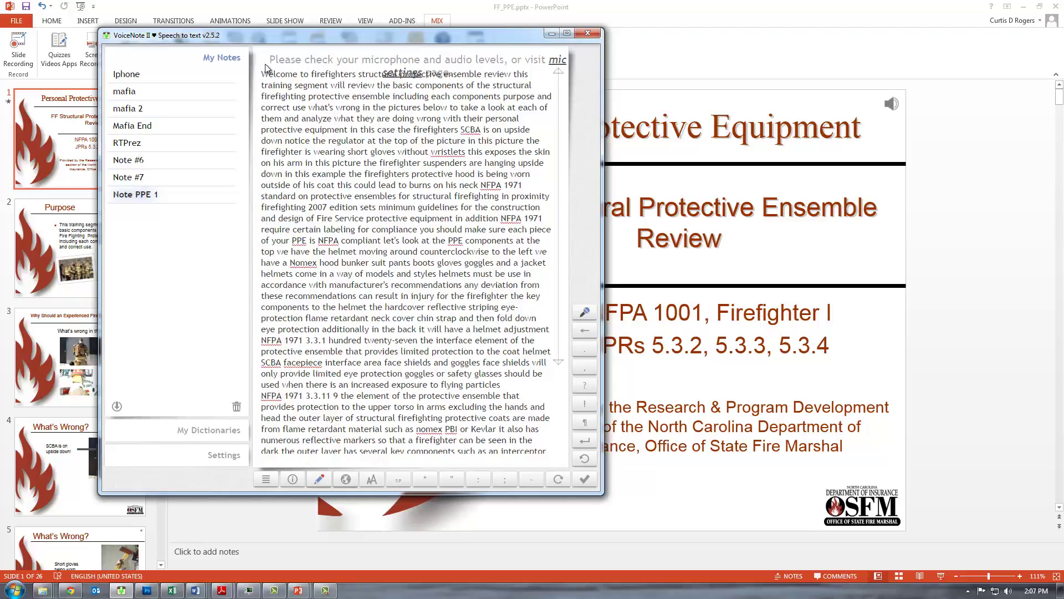
drag(263, 71, 546, 410)
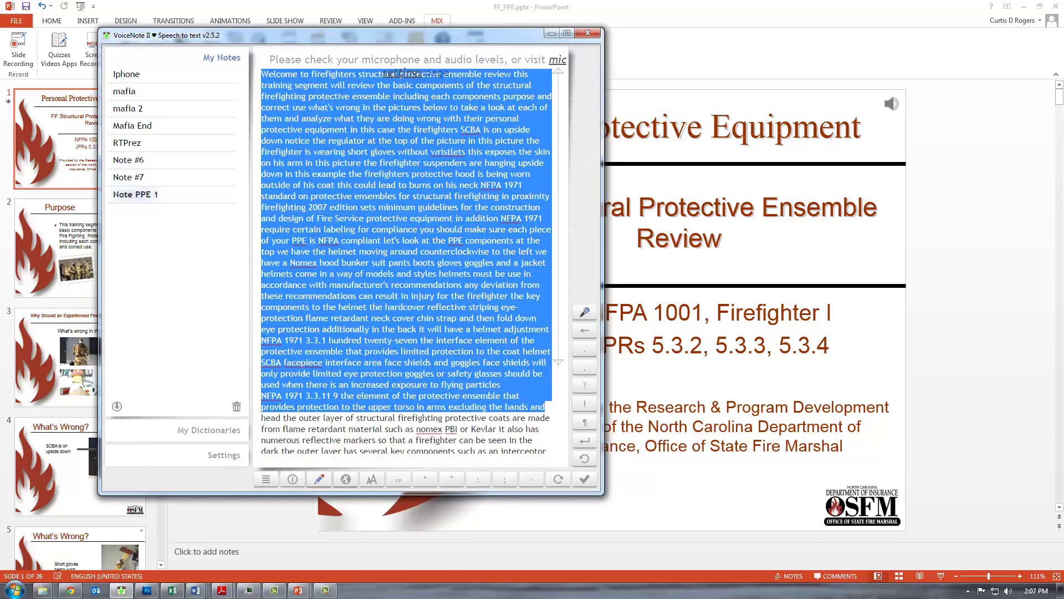
key(alt+Tab)
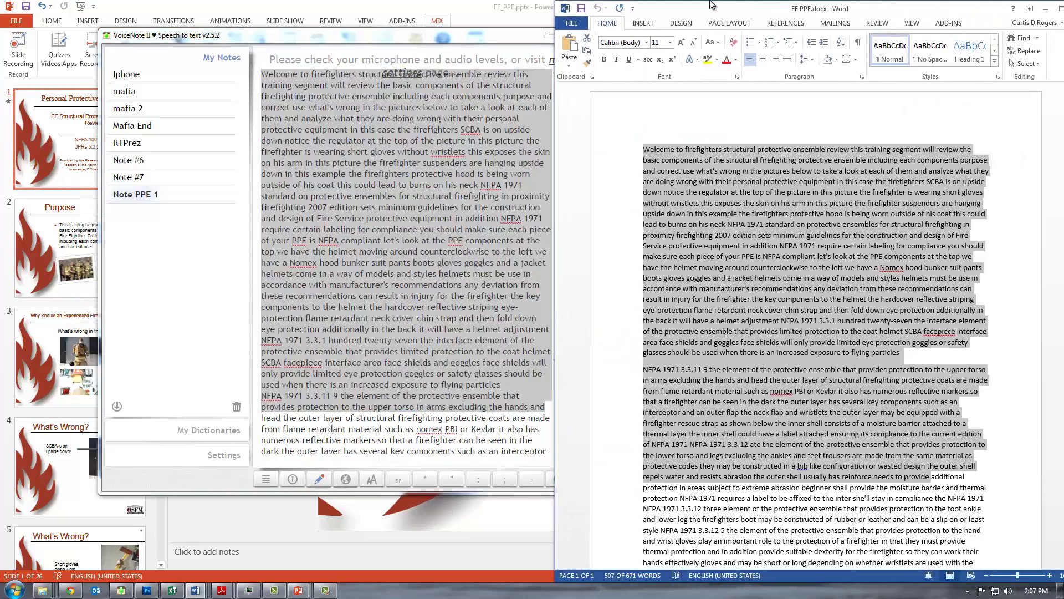
click(712, 134)
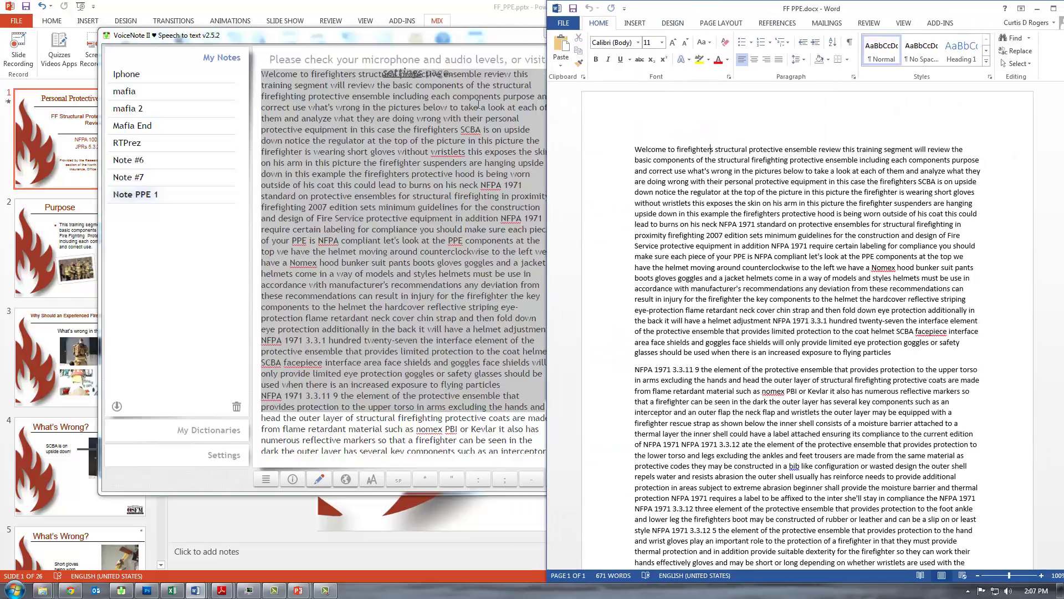
click(495, 28)
click(559, 34)
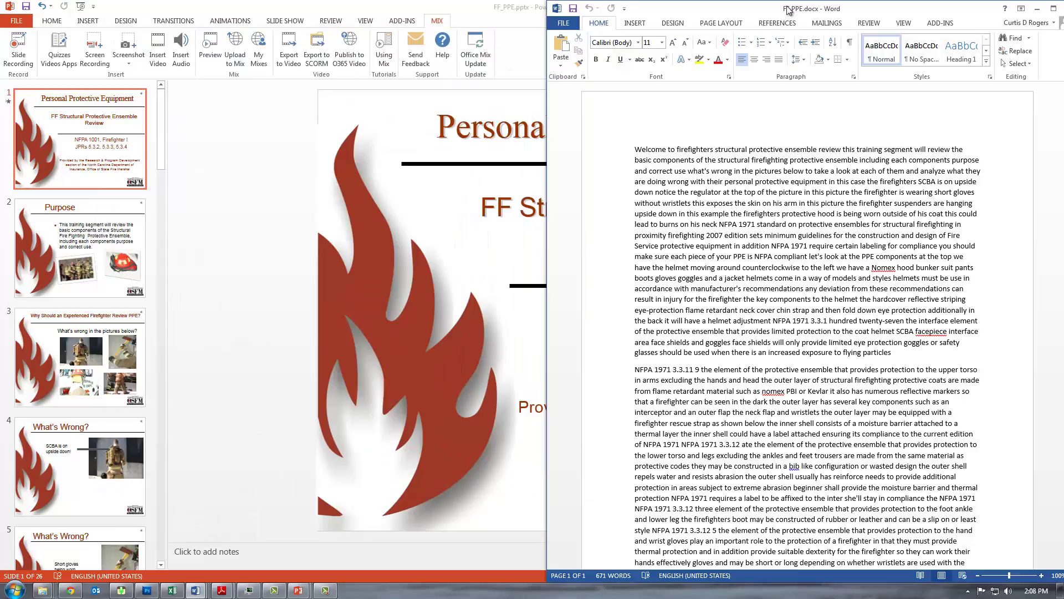
Review the pasted transcript in FF PPE.docx and save the document
drag(787, 9, 753, 11)
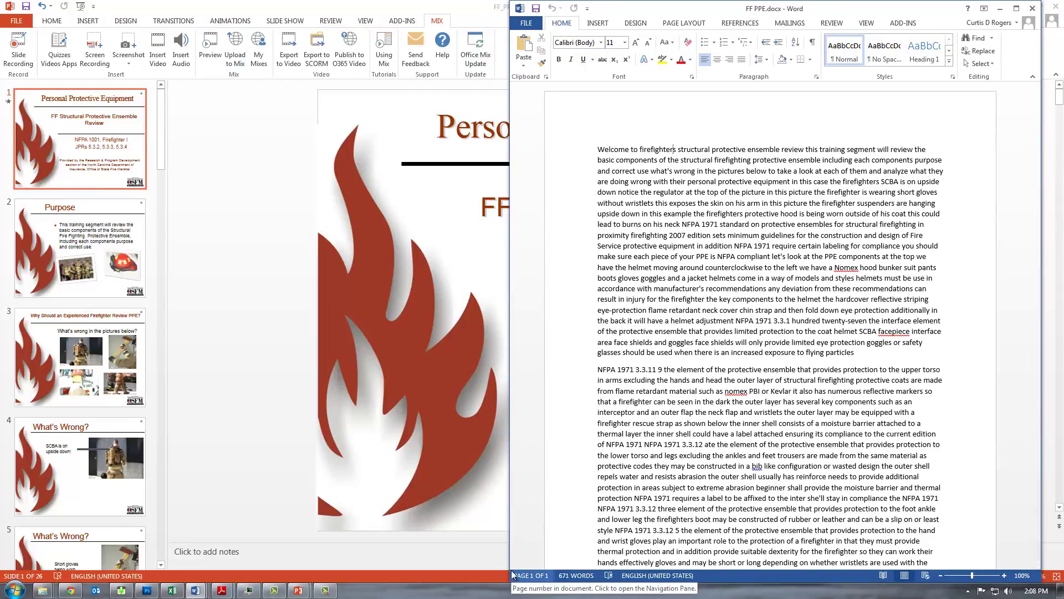
scroll(611, 366, down, 4)
scroll(730, 459, up, 4)
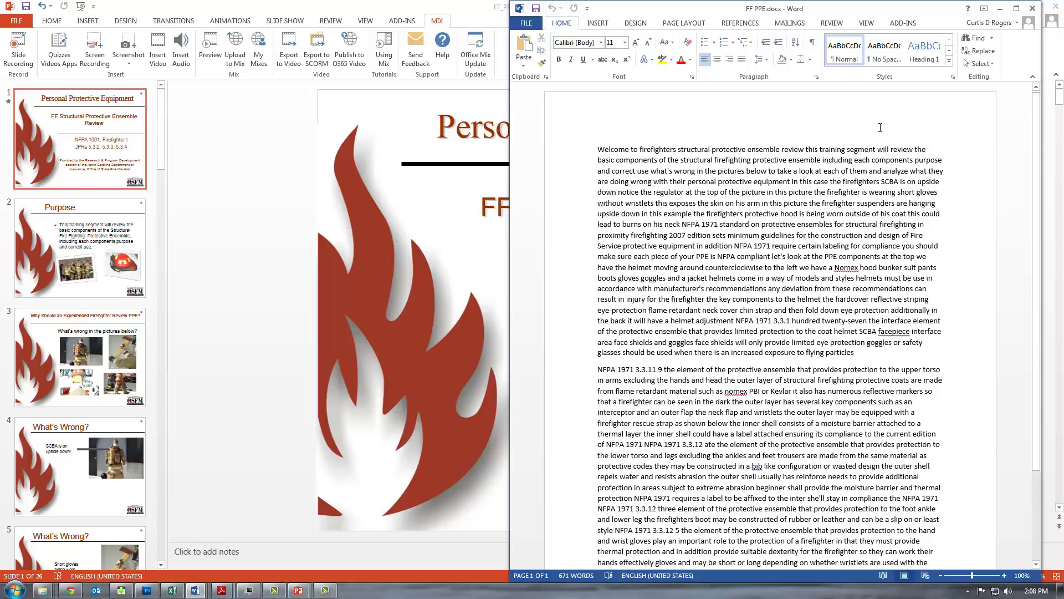
click(526, 22)
click(542, 113)
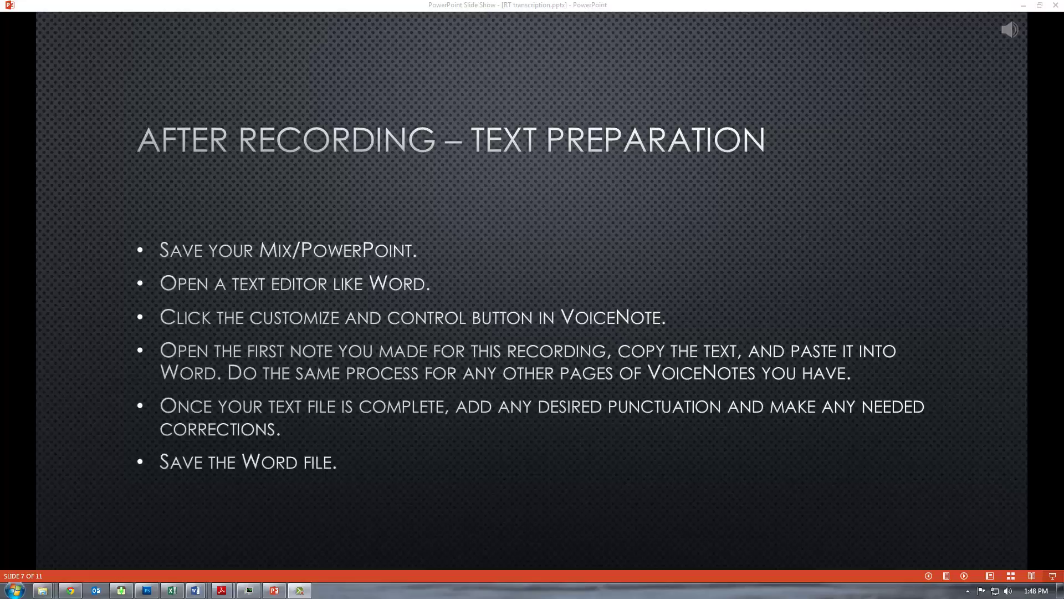
Move the show from Text Preparation on to the Video Preparation slide
click(822, 356)
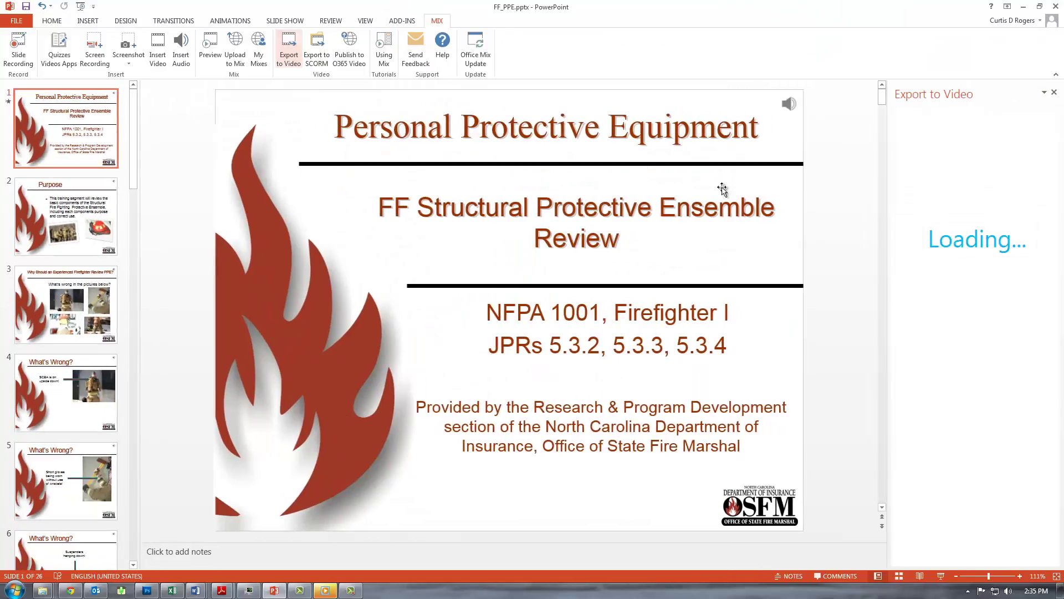
Export the deck as a Full HD (1080p) video named FF_PPE3.mp4 on the Desktop
click(978, 242)
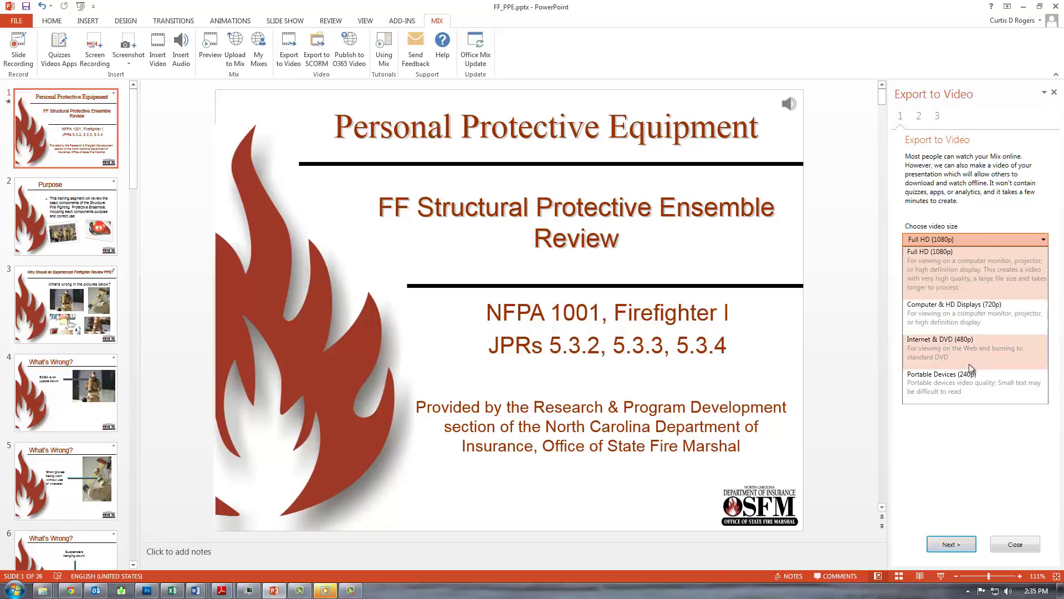
click(965, 265)
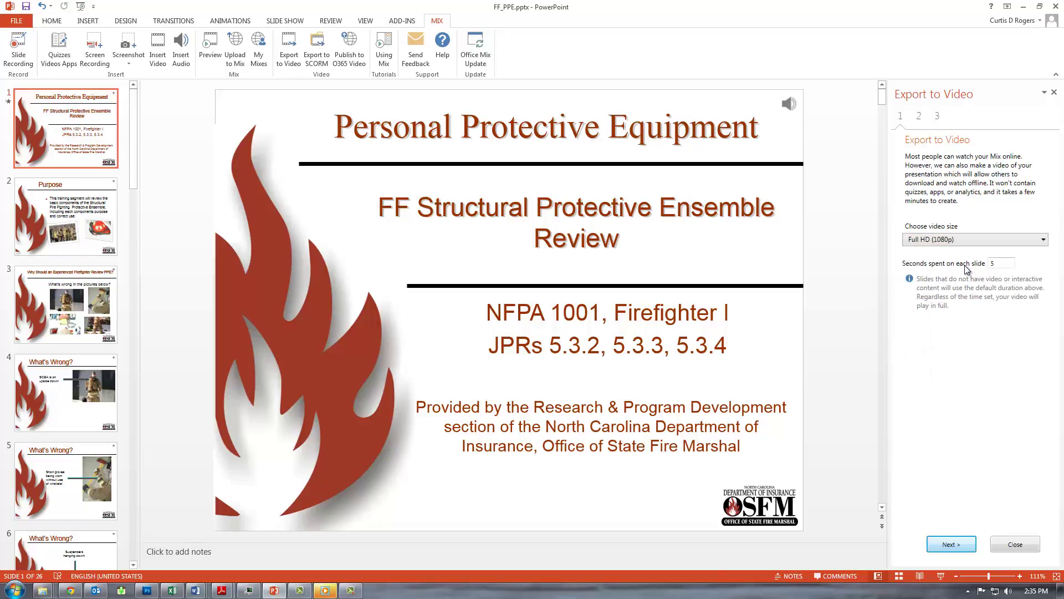
click(962, 544)
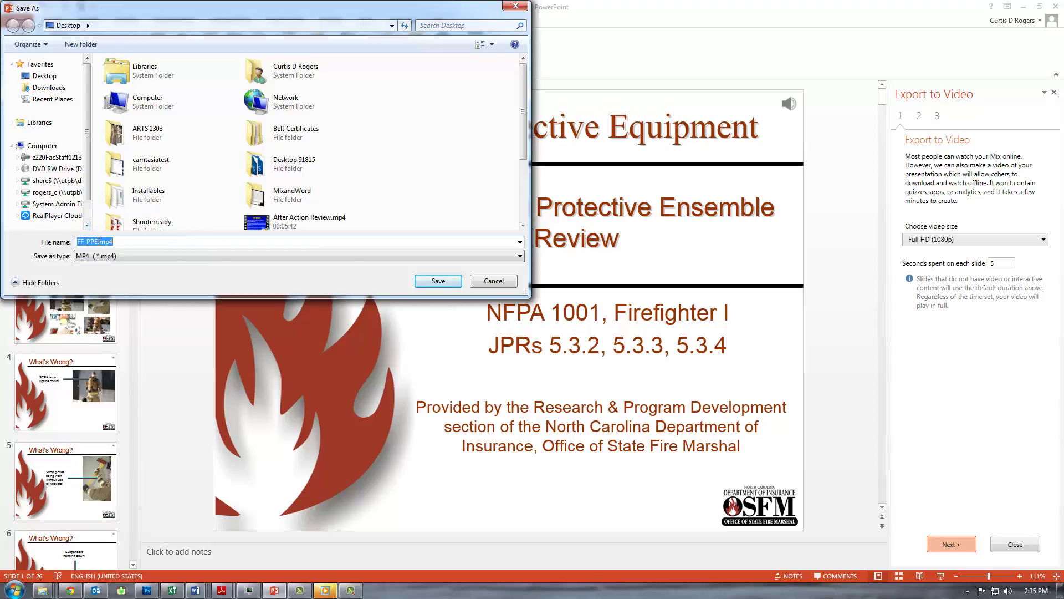
click(99, 242)
text(3)
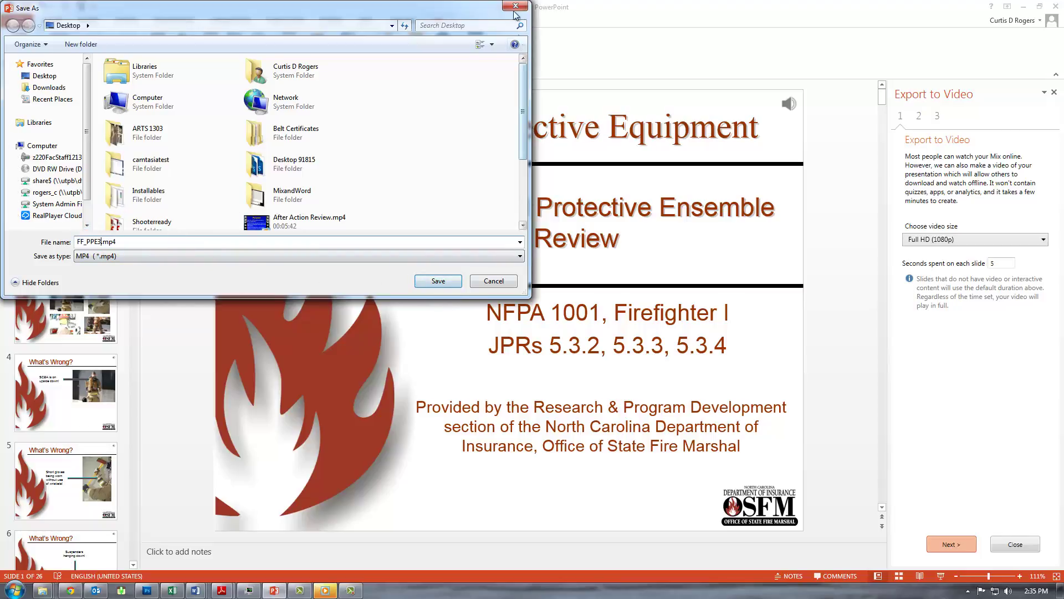
click(438, 282)
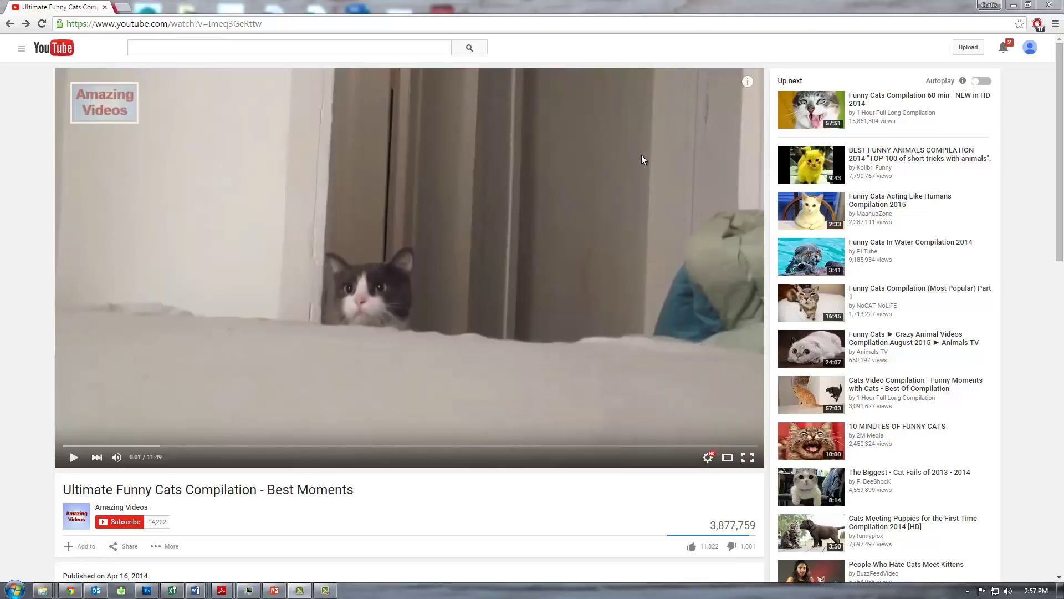
Upload the exported video file and switch to the REACH Video Uploads Creator Studio dashboard
click(968, 46)
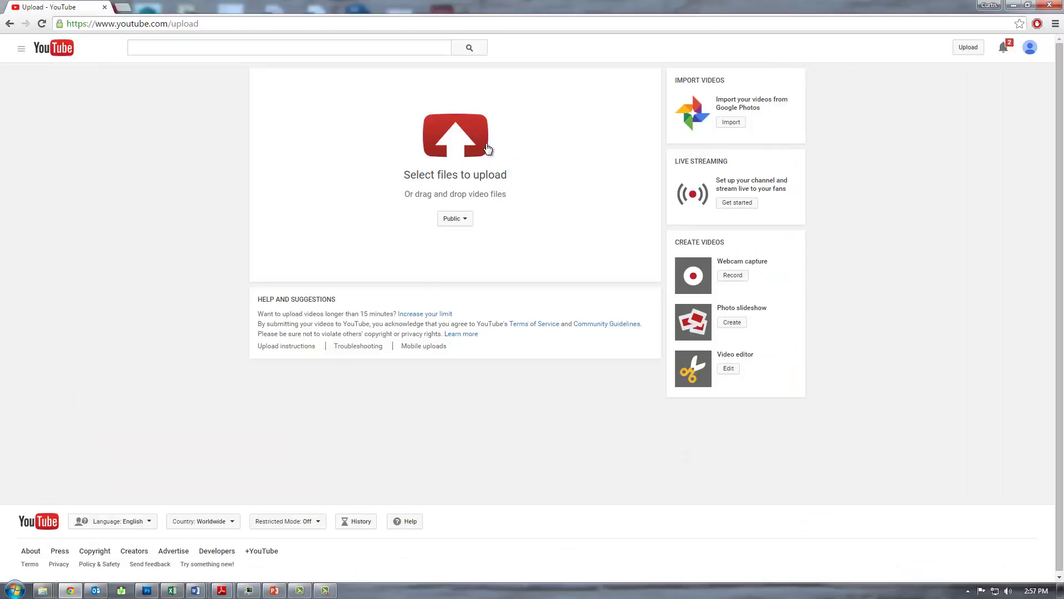
click(485, 146)
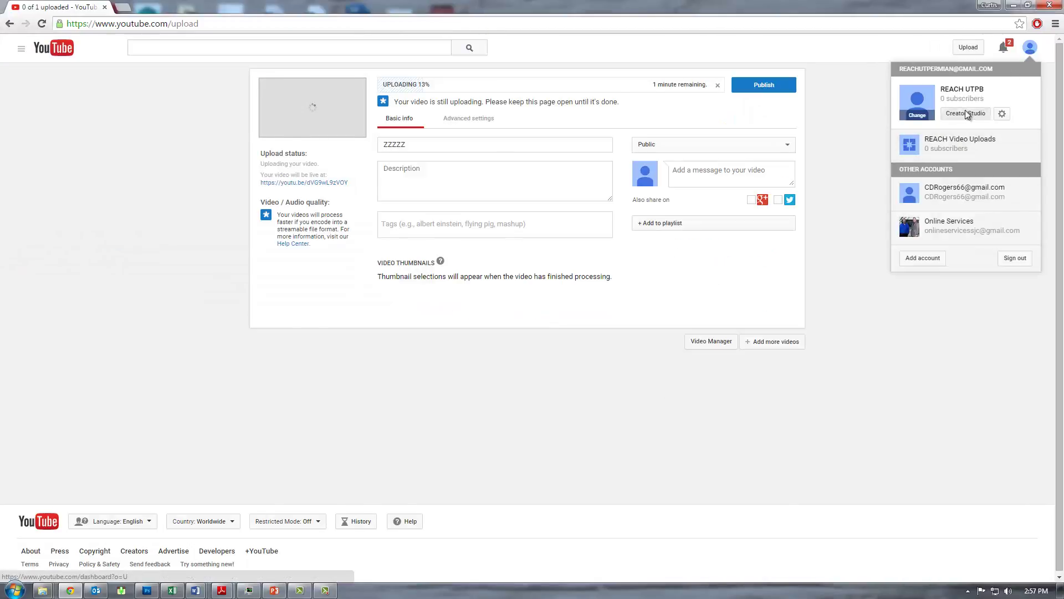
click(969, 112)
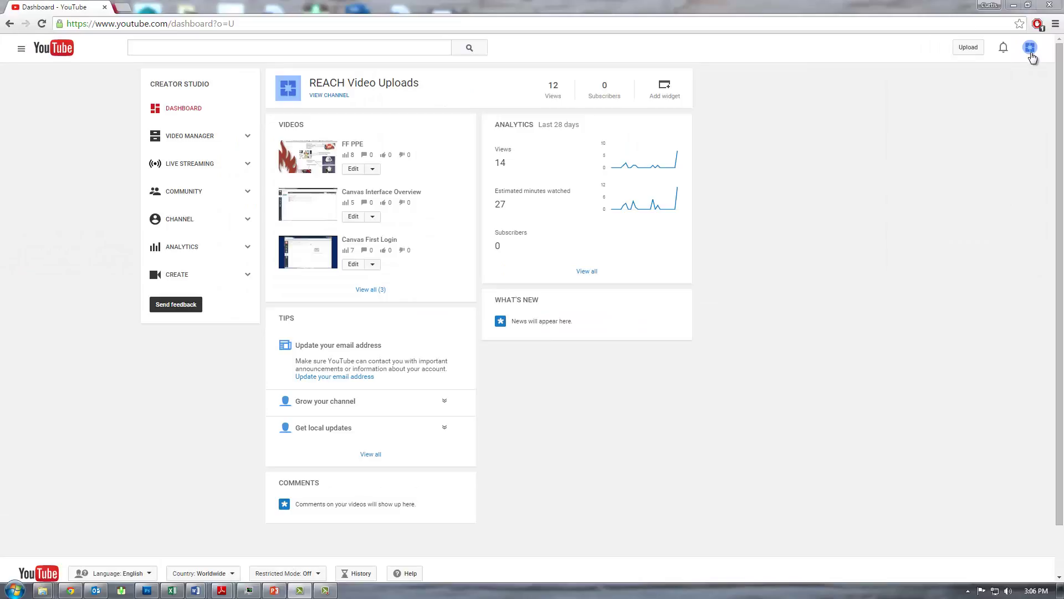
Open the FF PPE video from the dashboard, pause it, and reach its Subtitles and CC manager
click(1030, 49)
click(966, 114)
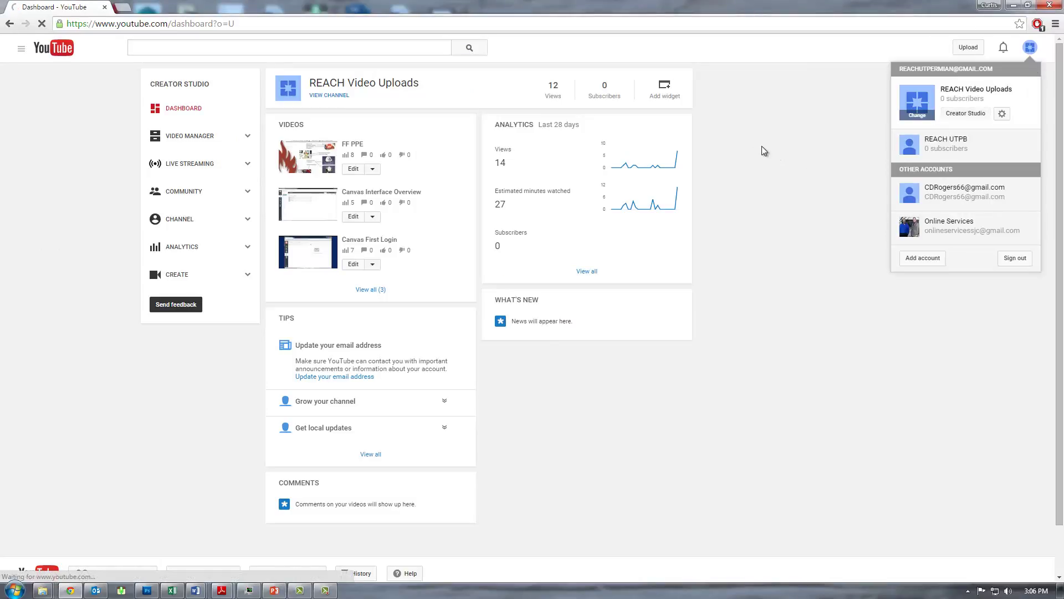
click(351, 145)
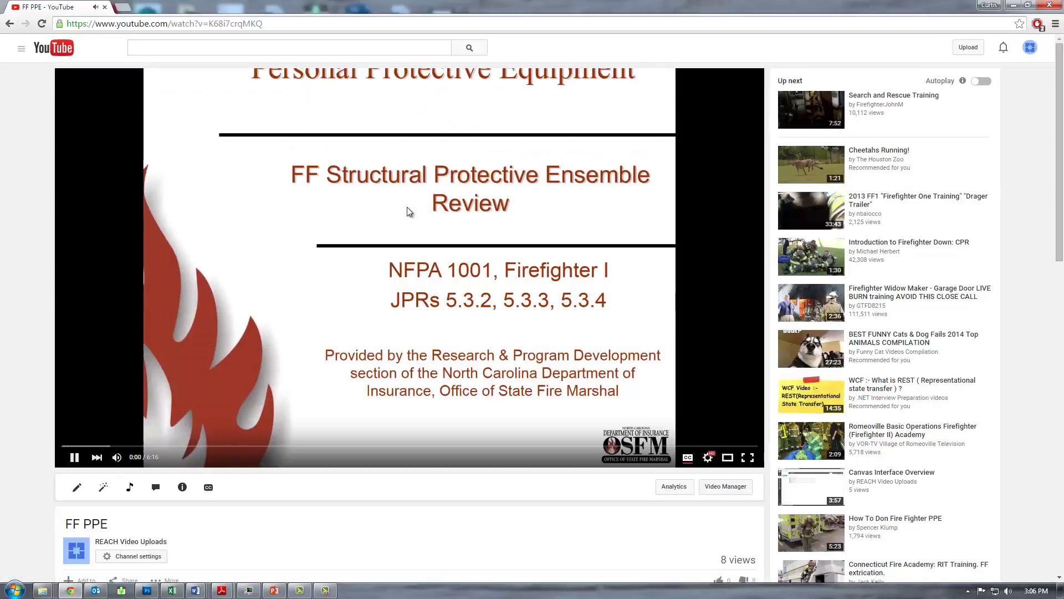
click(73, 457)
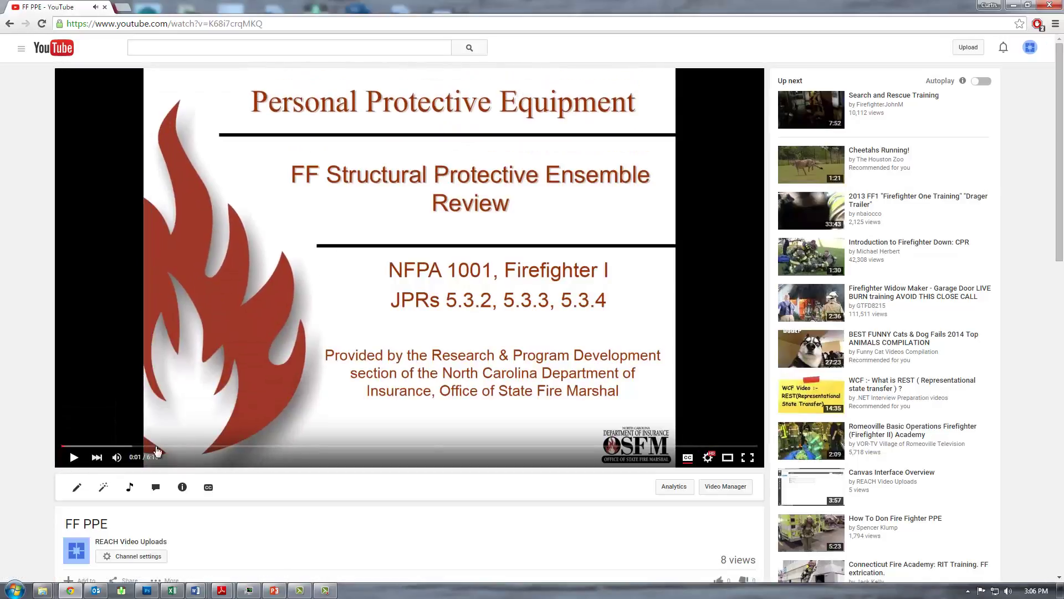
click(208, 487)
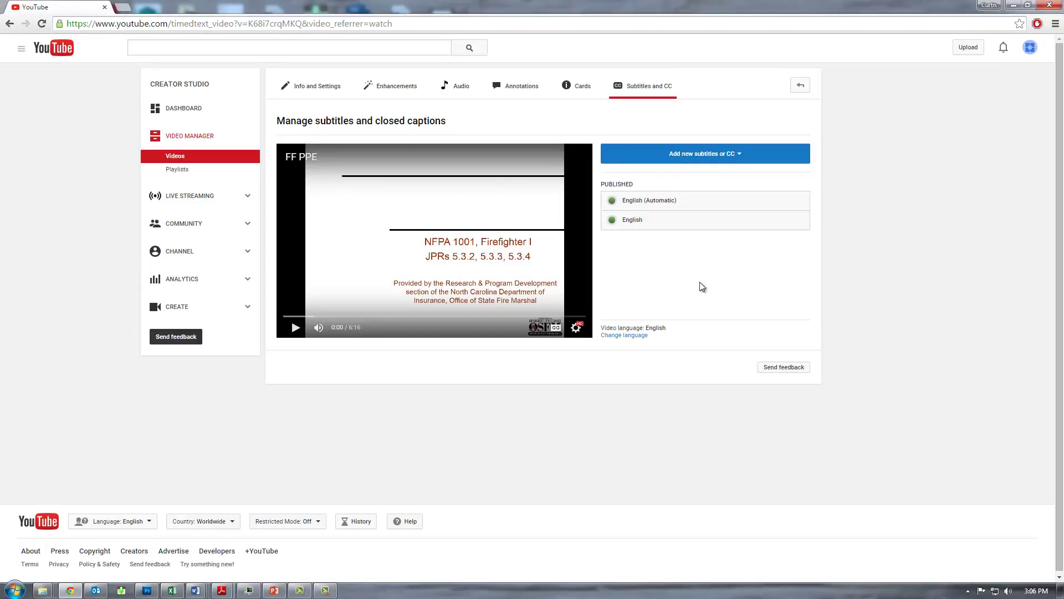
Start a new English subtitle track using the Transcribe and auto-sync method
click(728, 158)
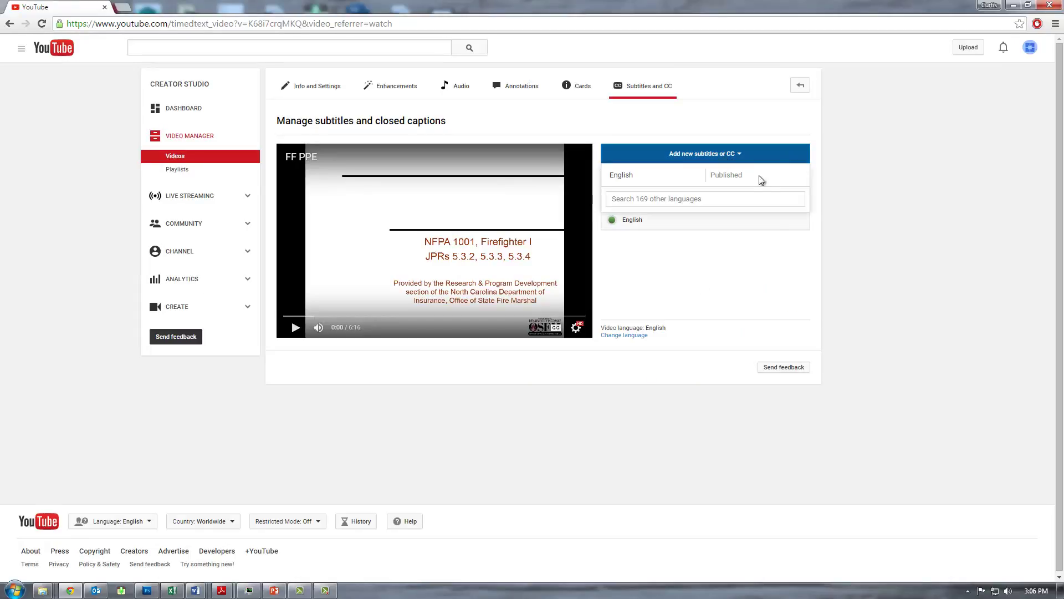
click(632, 175)
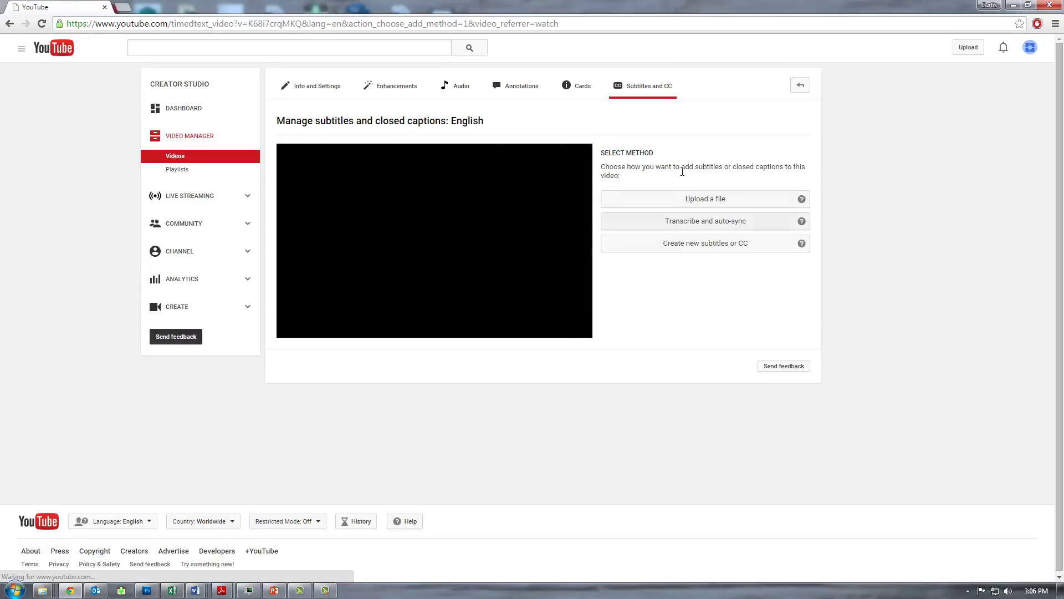
click(705, 221)
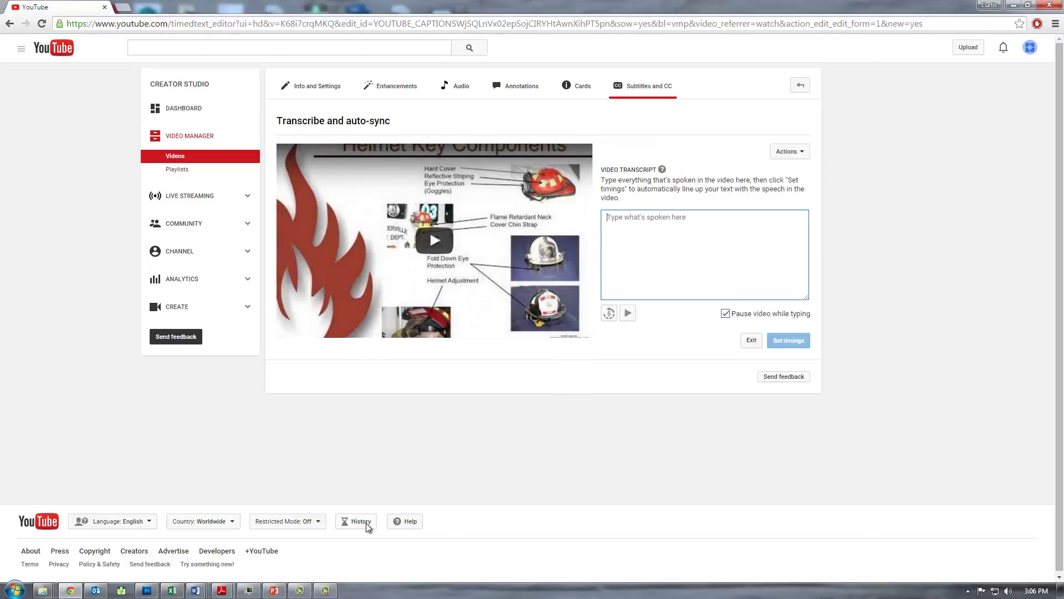
Paste the transcript copied from FF PPE.docx and have its timings set automatically
click(195, 590)
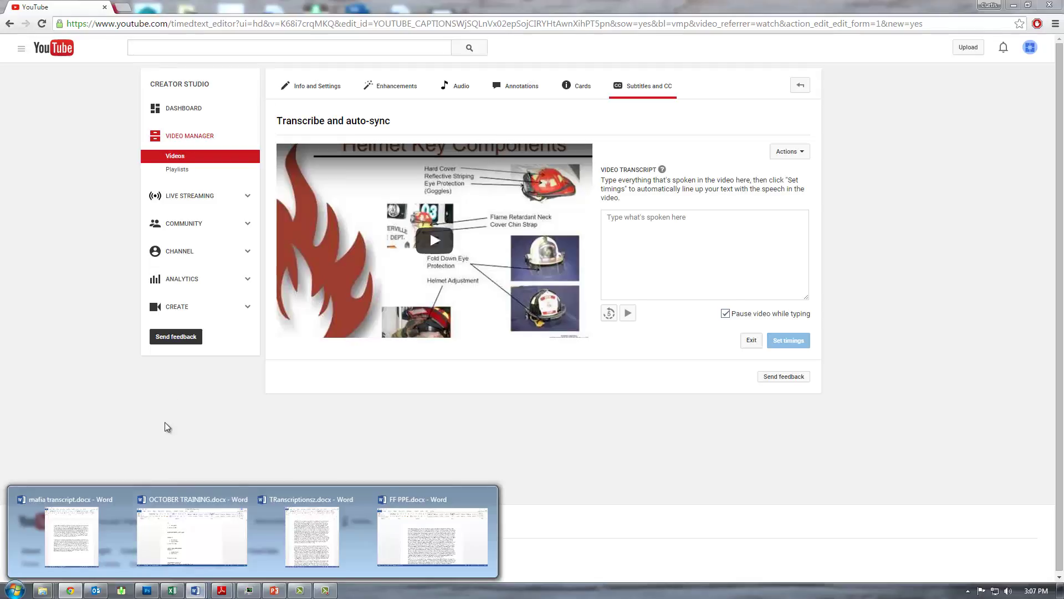
click(390, 530)
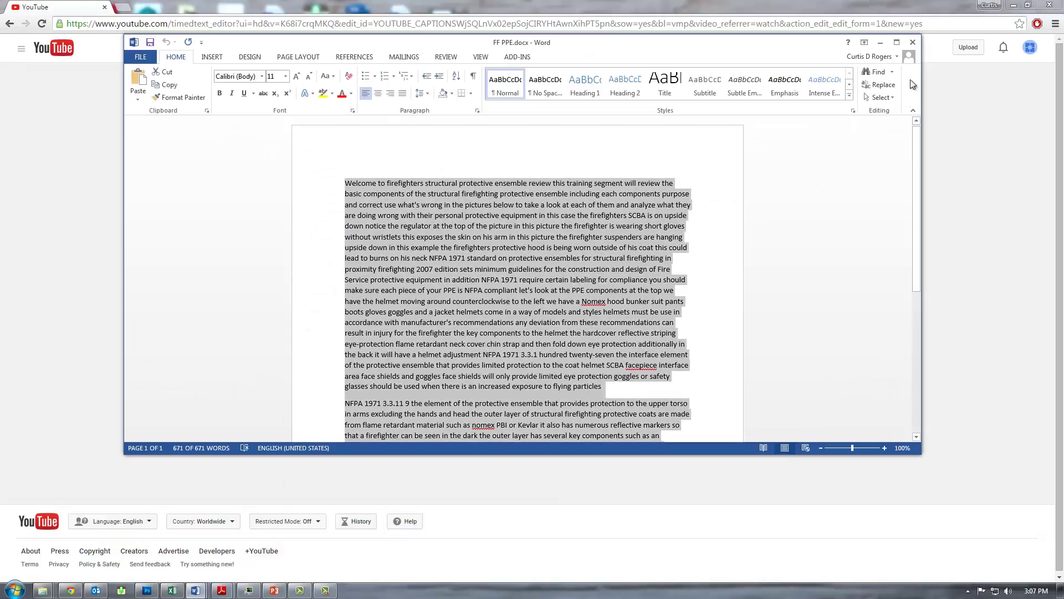
click(880, 42)
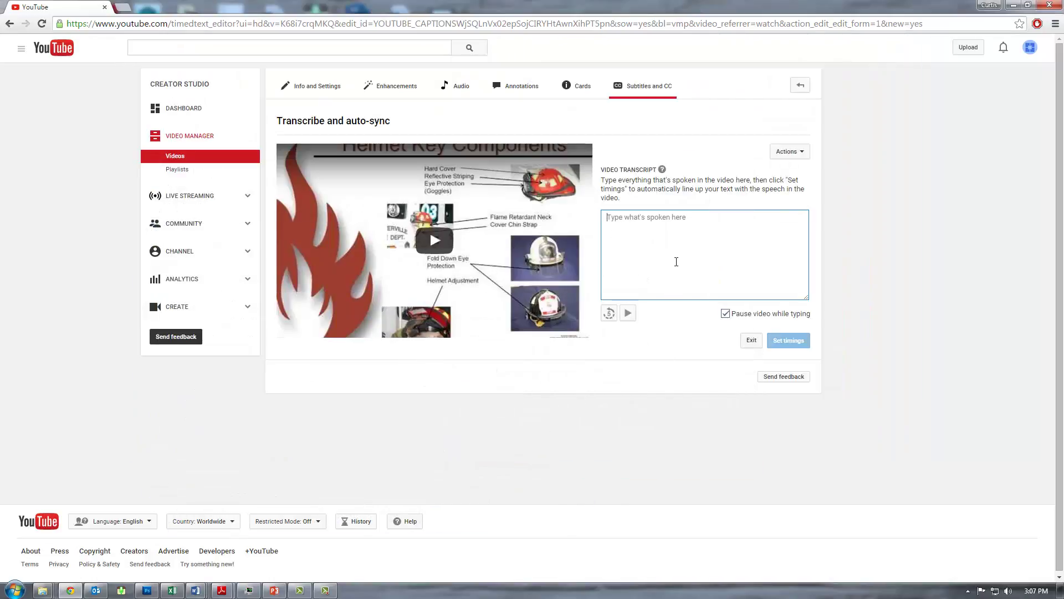
key(ctrl+v)
click(789, 340)
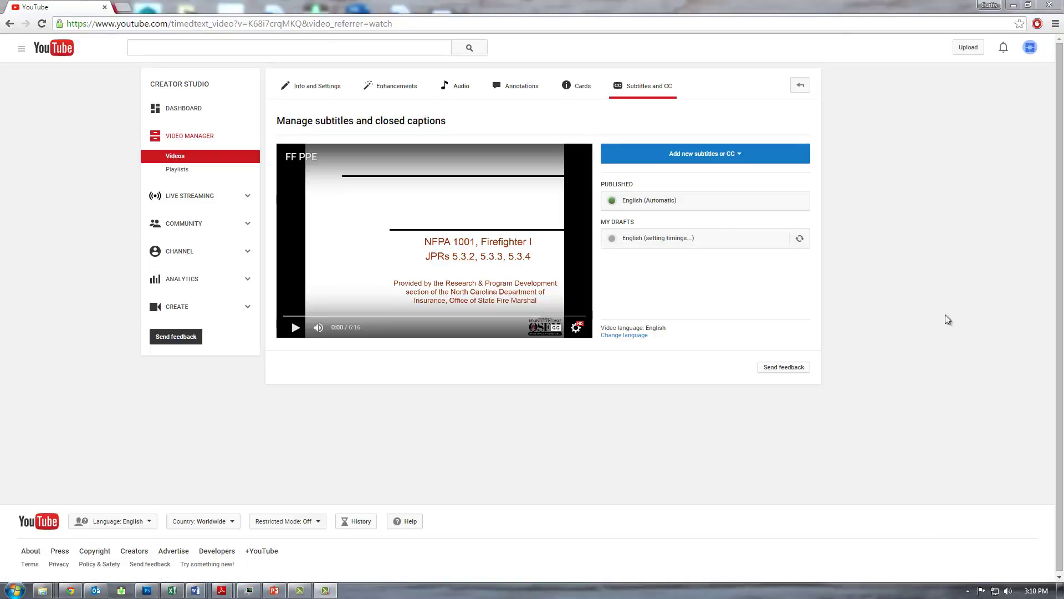
Review the auto-synced English draft's caption list for FF PPE and publish it
click(759, 238)
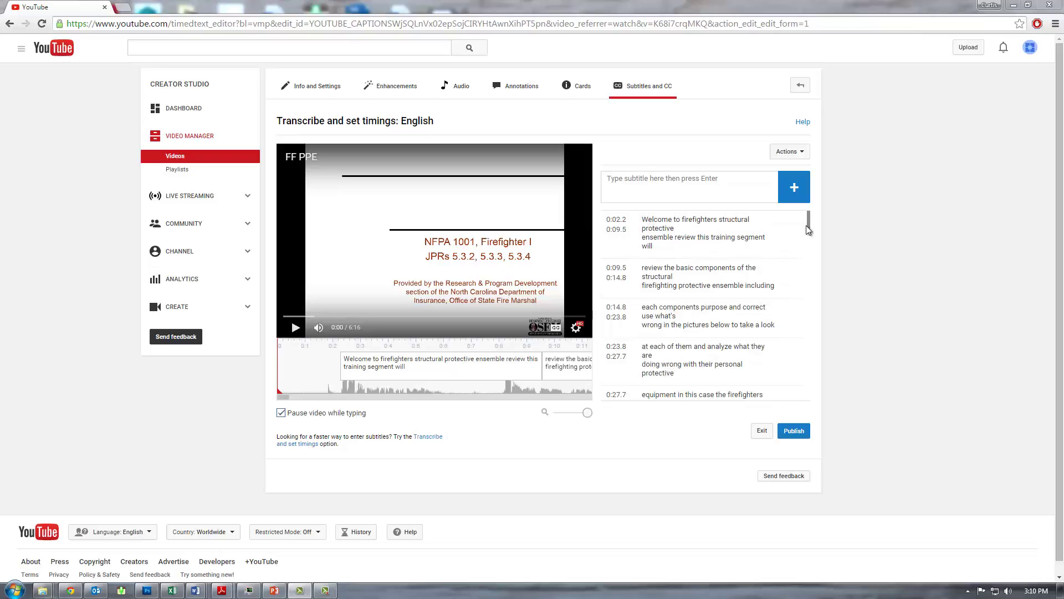
mouse_move(808, 229)
mouse_down()
mouse_move(808, 327)
mouse_move(807, 218)
mouse_up()
scroll(807, 327, down, 5)
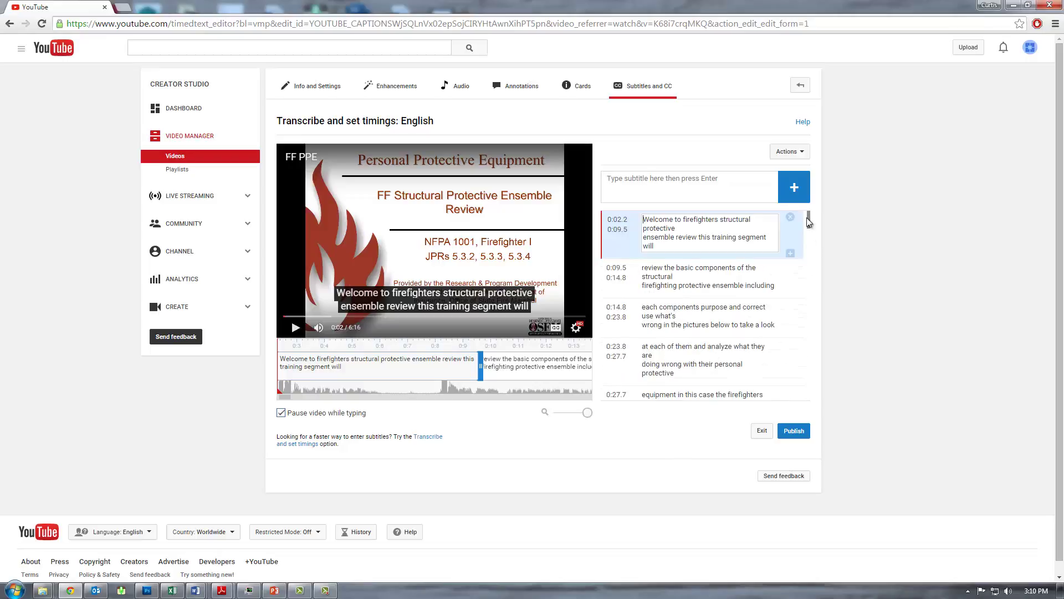
click(792, 432)
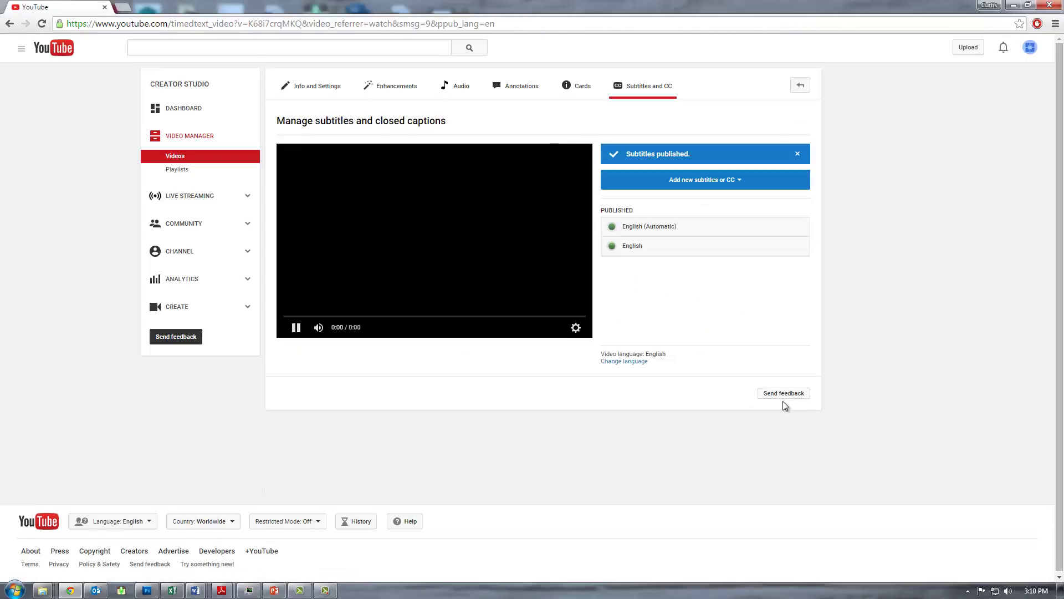
Unpublish the English (Automatic) captions via Actions and exit the subtitle editor
click(714, 227)
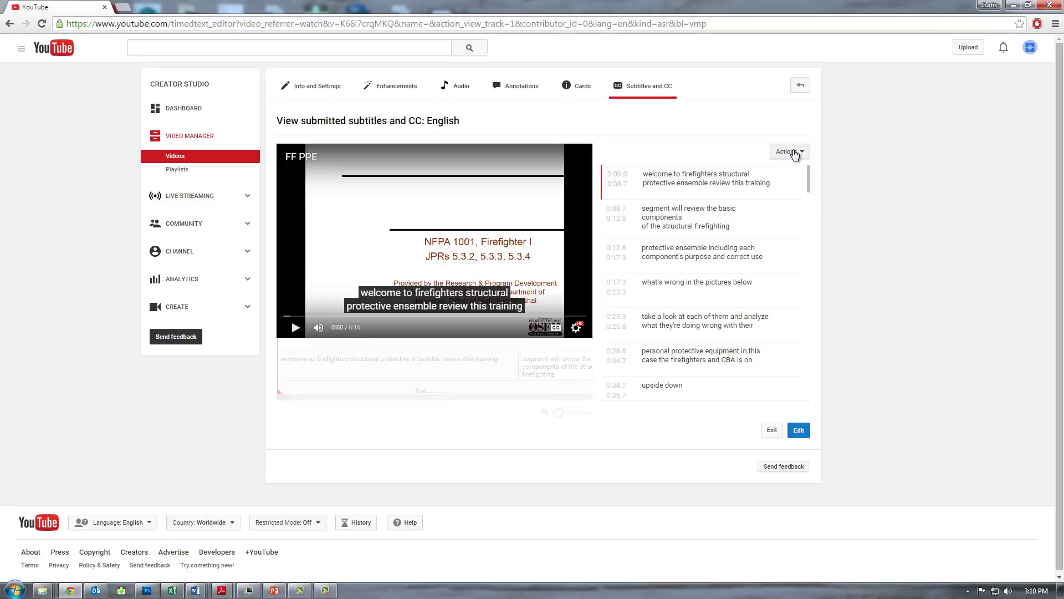
click(789, 152)
click(784, 168)
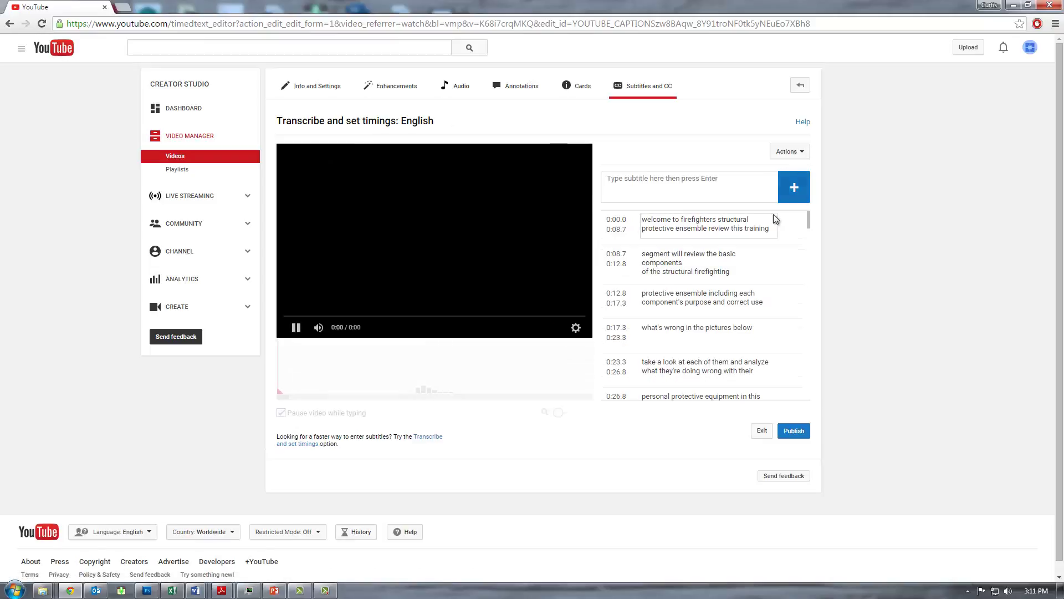
click(763, 432)
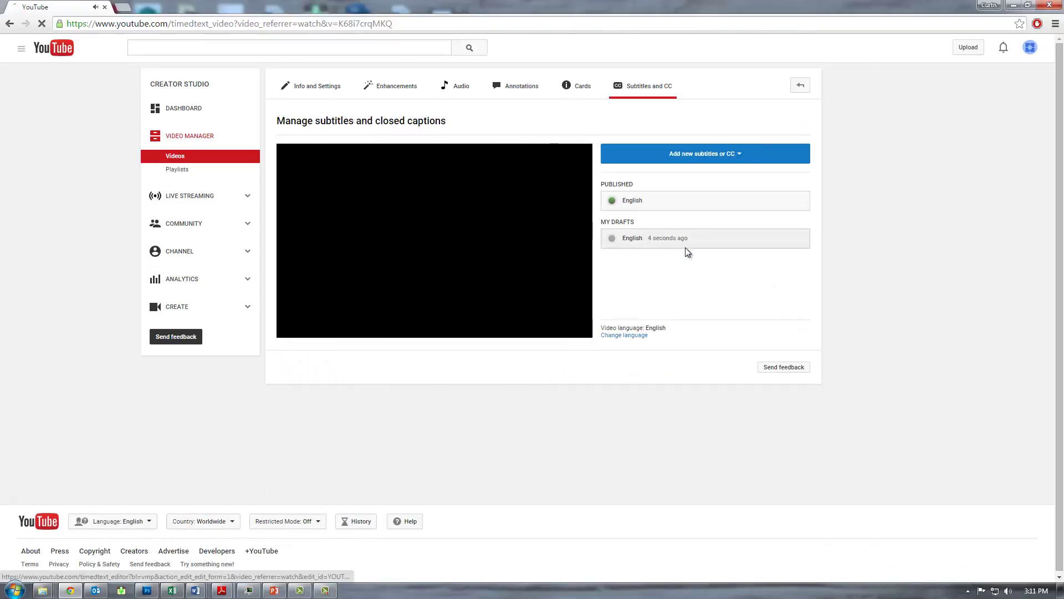